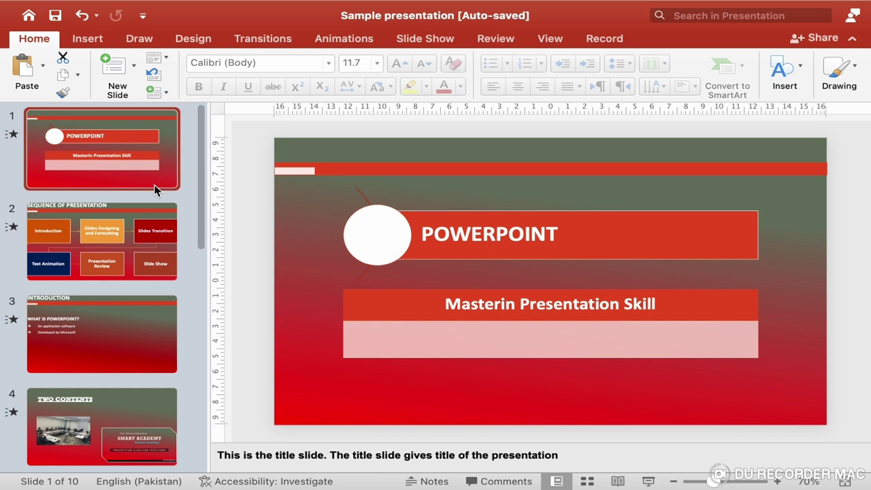
# Select the Two Contents slide (slide 4) and show the Insert ribbon
pyautogui.click(145, 407)
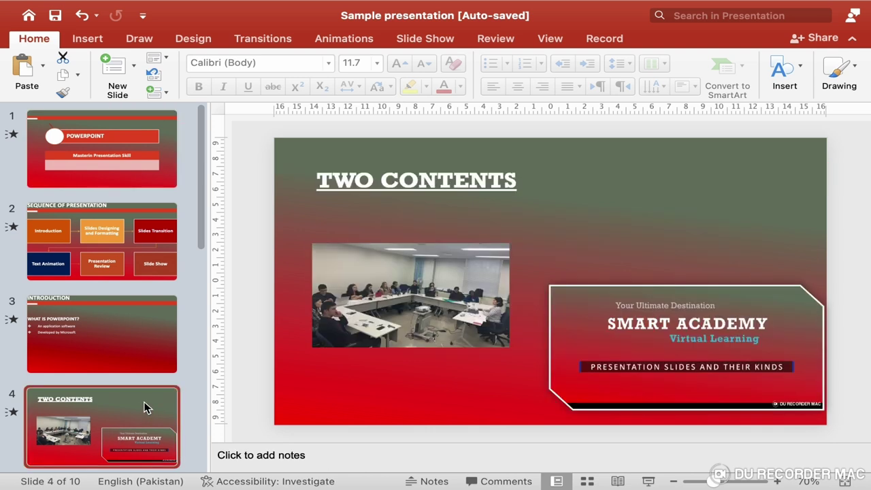
pyautogui.click(98, 41)
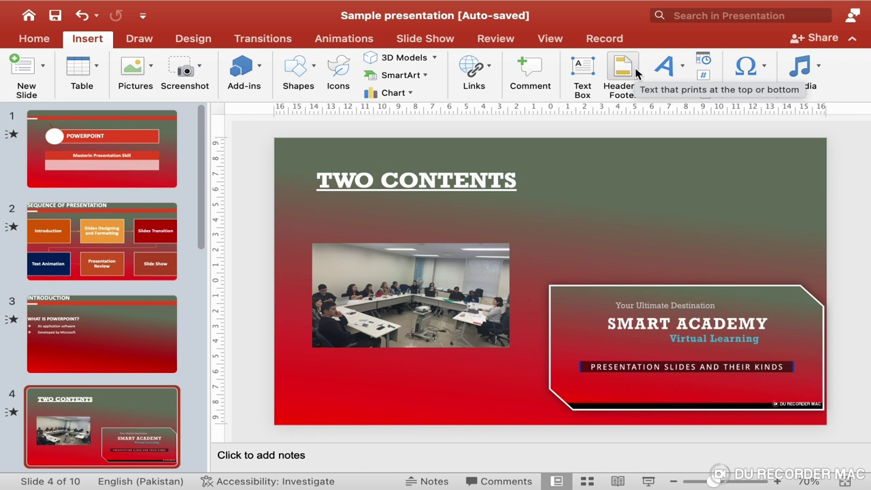
# Draw a text box at the slide's top right reading 'This is the sample text box'
pyautogui.click(590, 74)
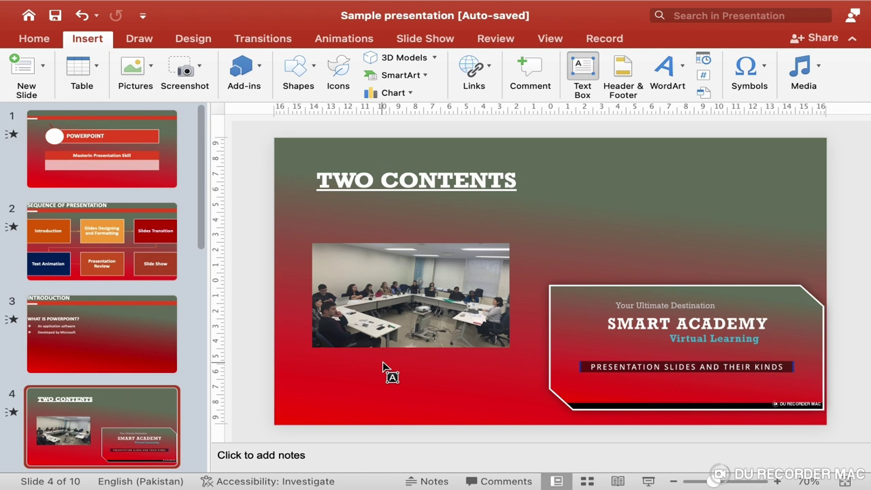
pyautogui.moveTo(578, 182); pyautogui.dragTo(759, 258)
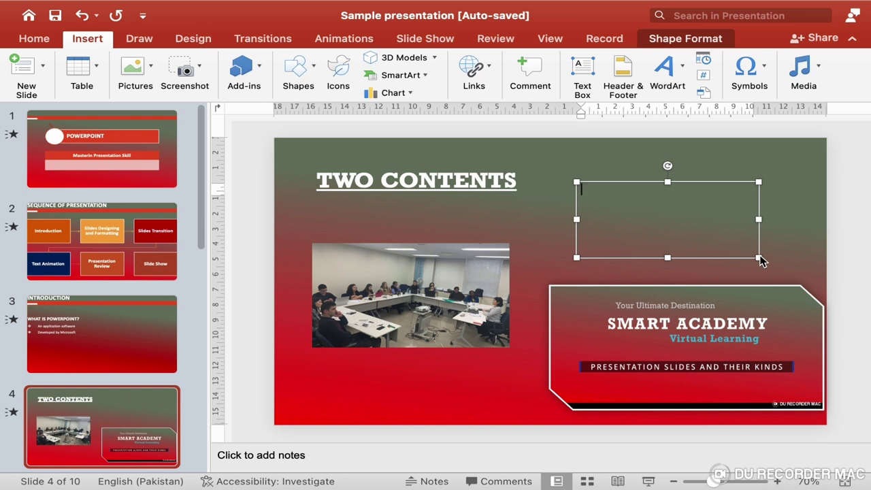
pyautogui.write('This')
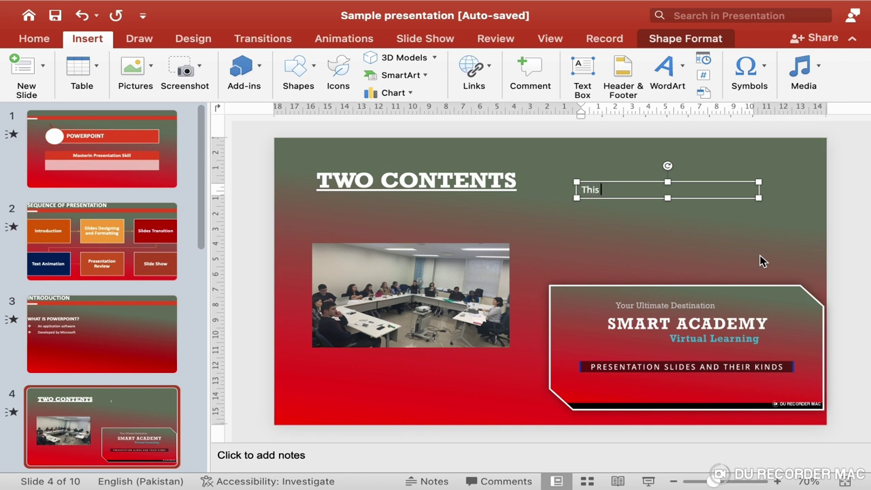
pyautogui.write(' is the samp')
pyautogui.write('le text bo')
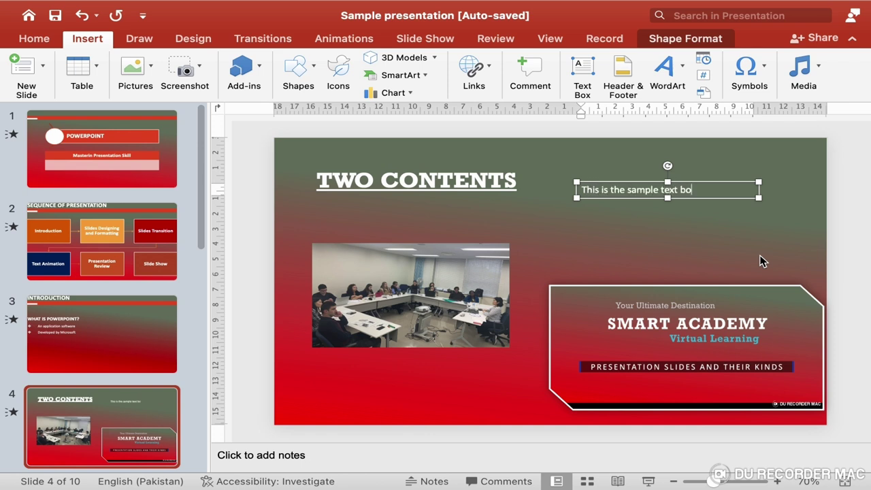
pyautogui.write('x')
pyautogui.click(747, 185)
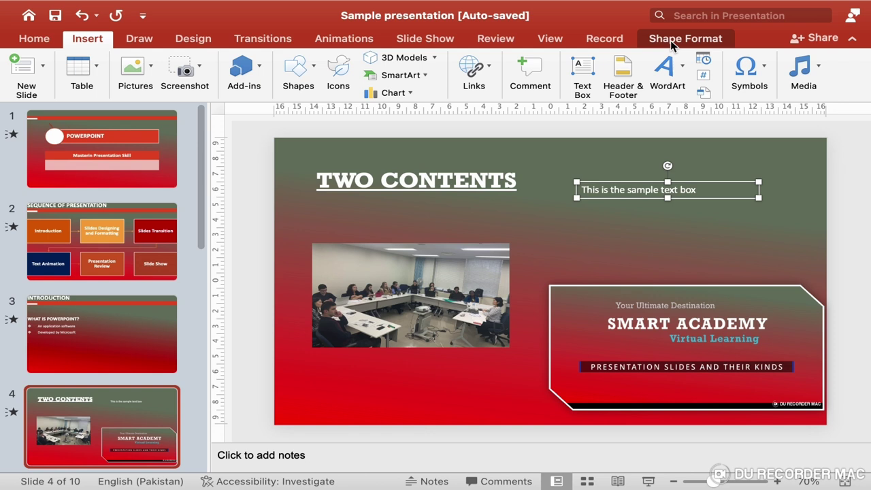
pyautogui.click(670, 40)
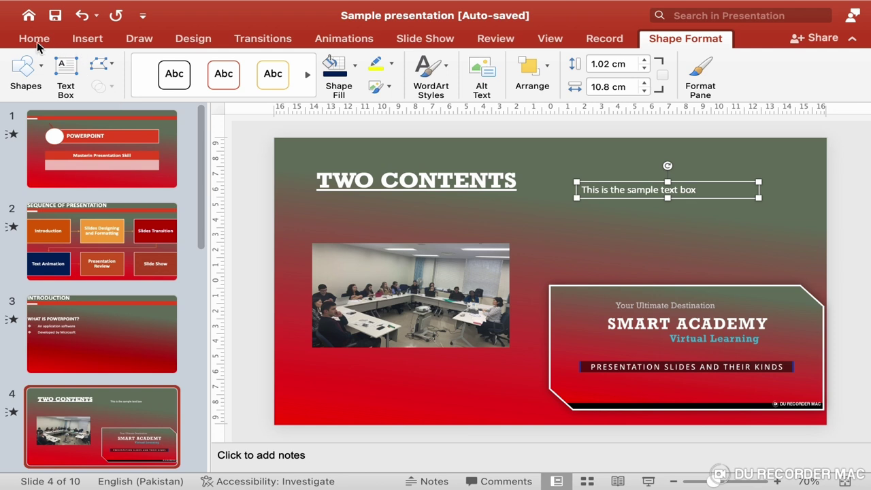
# Set the text box words to Rockwell at 28 pt
pyautogui.click(35, 39)
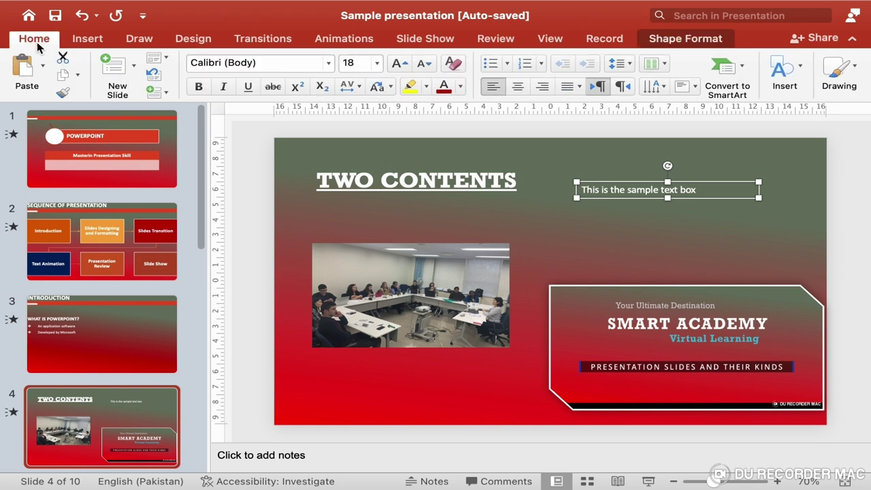
pyautogui.click(377, 65)
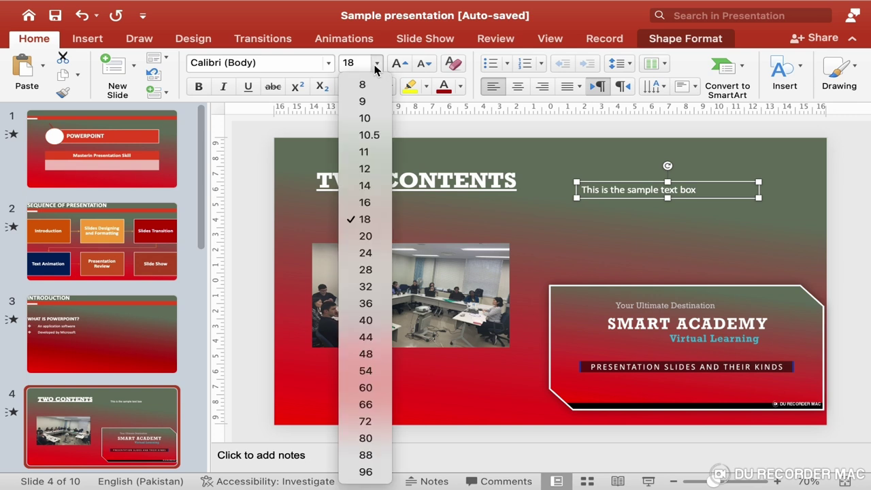
pyautogui.click(373, 271)
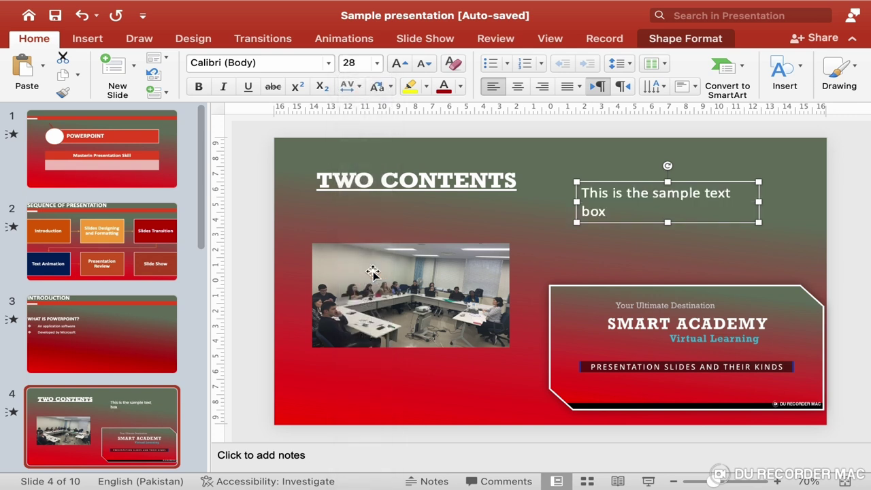
pyautogui.click(330, 64)
pyautogui.moveTo(237, 198)
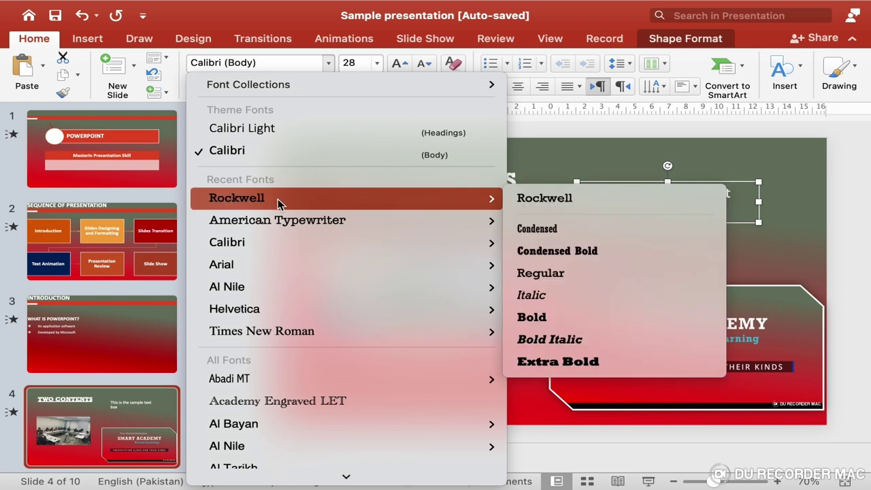
pyautogui.click(278, 198)
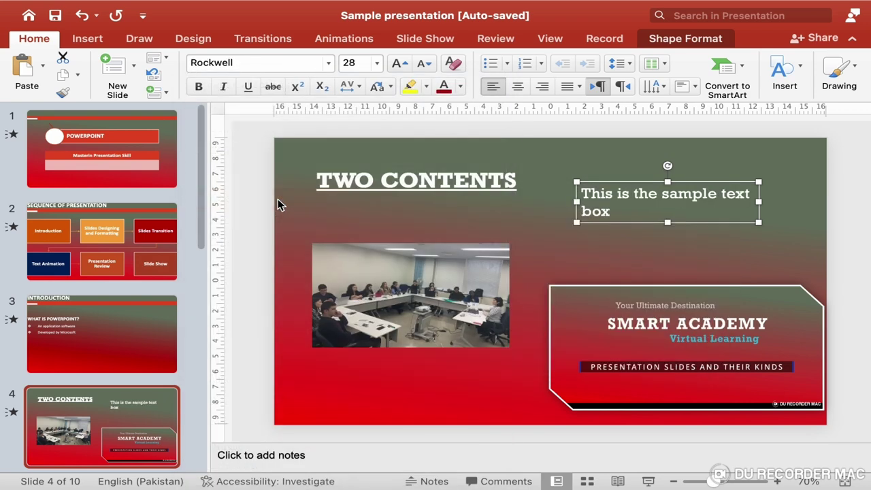
# Make the text bold italic and dark red, and justify it across the box
pyautogui.click(198, 86)
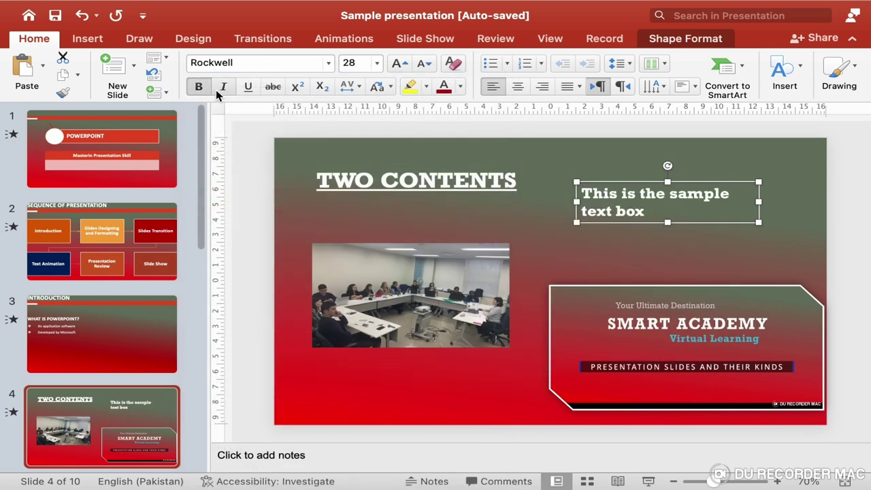
pyautogui.click(223, 87)
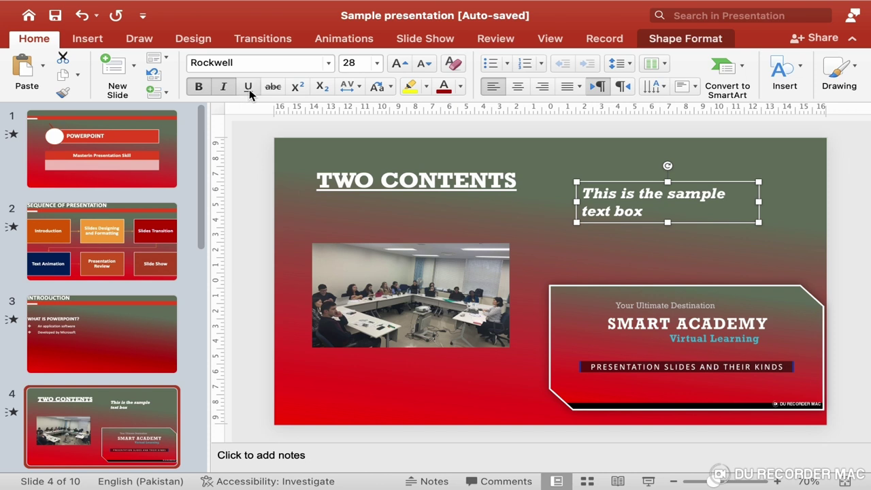
pyautogui.click(249, 87)
pyautogui.click(249, 87)
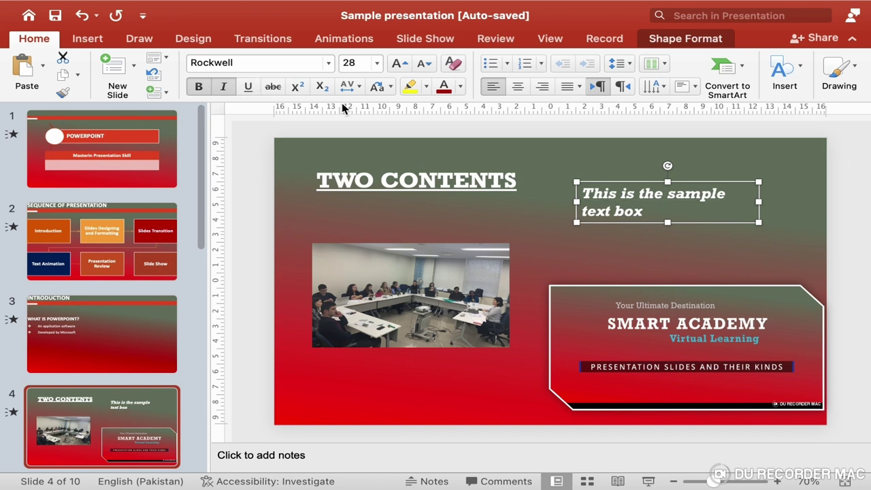
pyautogui.click(460, 89)
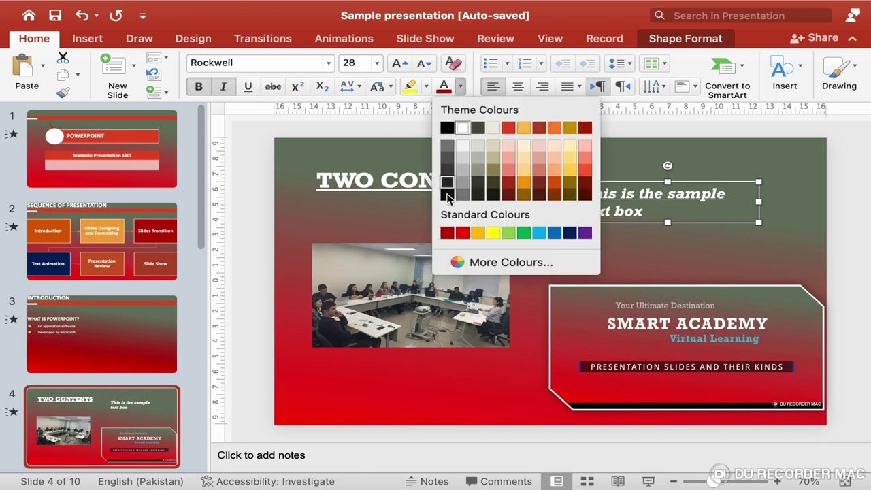
pyautogui.click(447, 233)
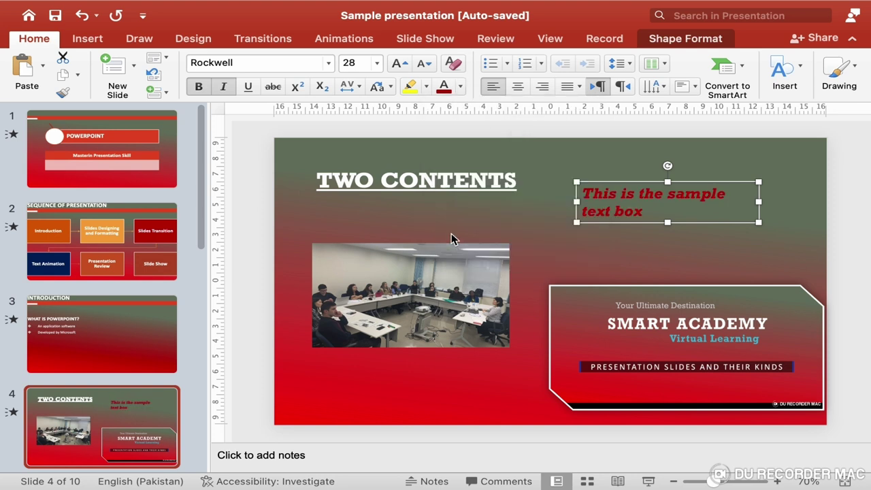
pyautogui.press('super+j')
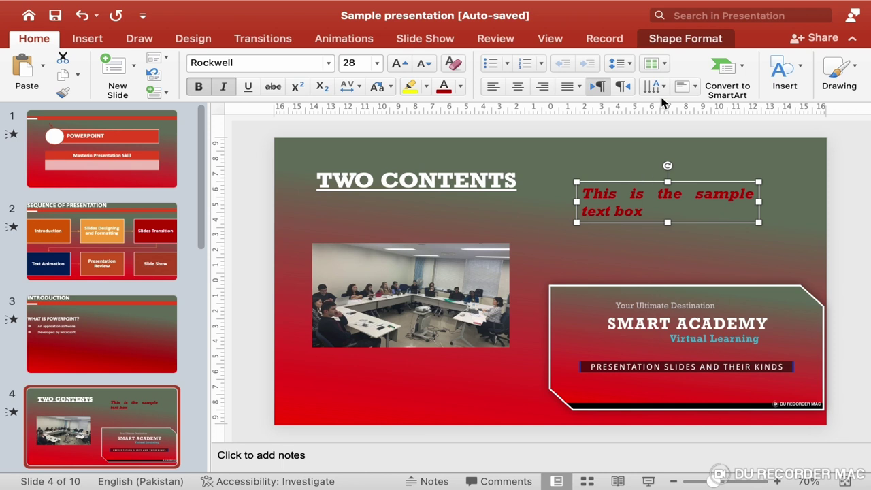
# Fill the sample text box with dark navy
pyautogui.click(696, 41)
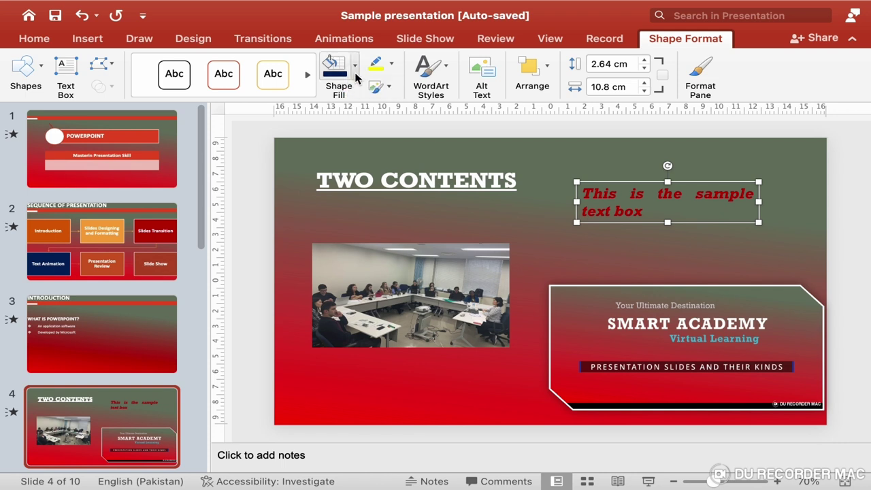
pyautogui.click(355, 77)
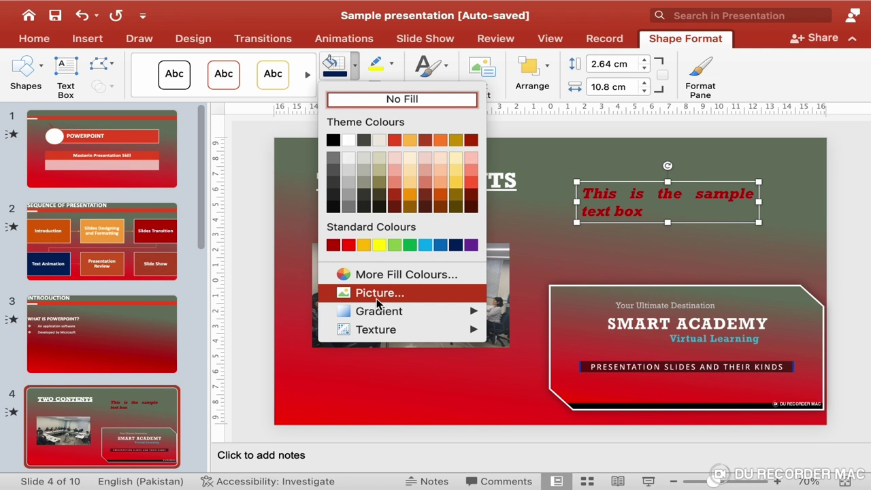
pyautogui.click(455, 245)
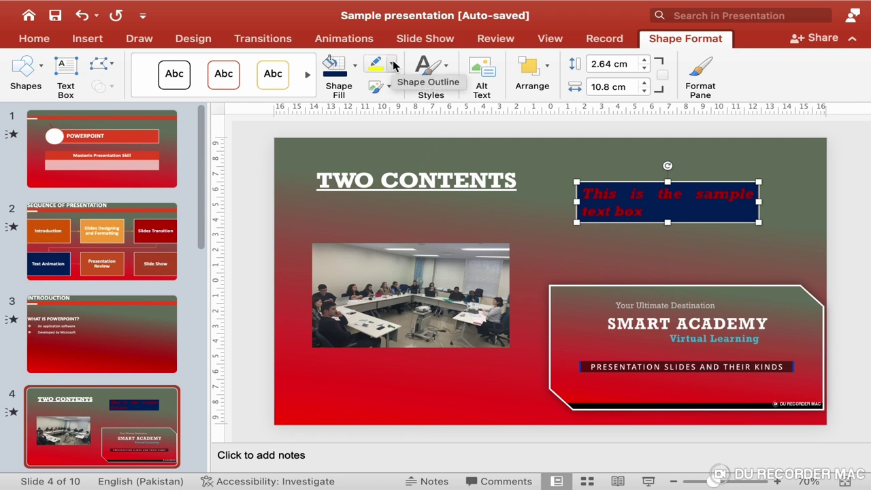
# Give the text box a 6 pt yellow outline, then reselect the whole box
pyautogui.click(393, 64)
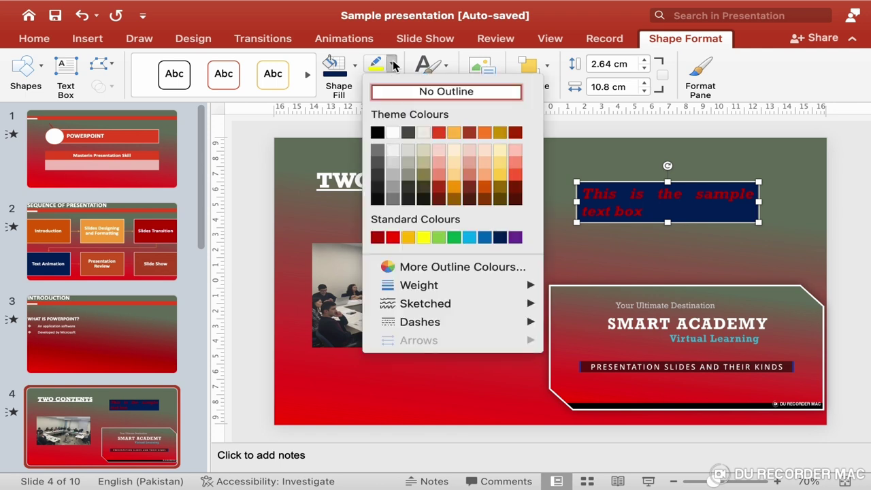
pyautogui.moveTo(419, 286)
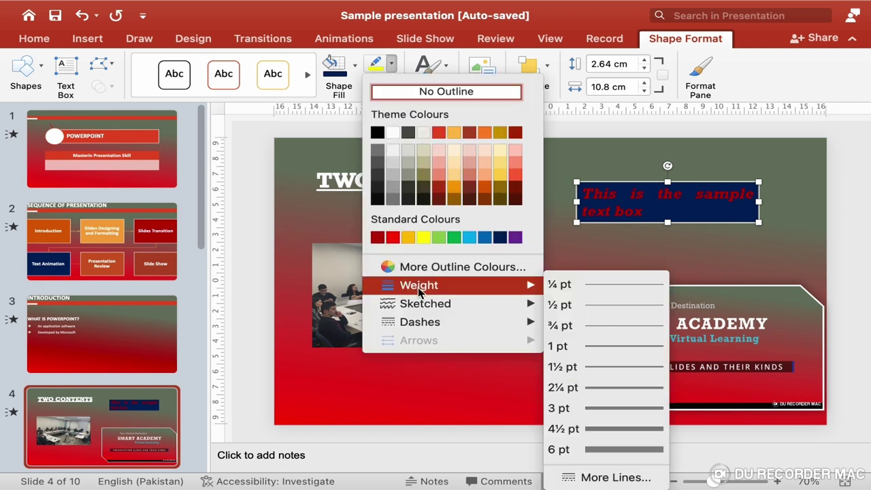
pyautogui.click(592, 448)
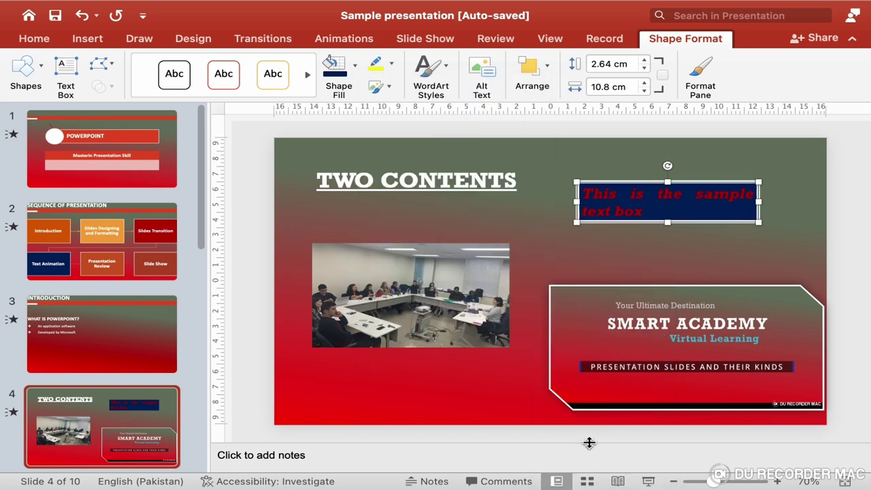
pyautogui.click(774, 240)
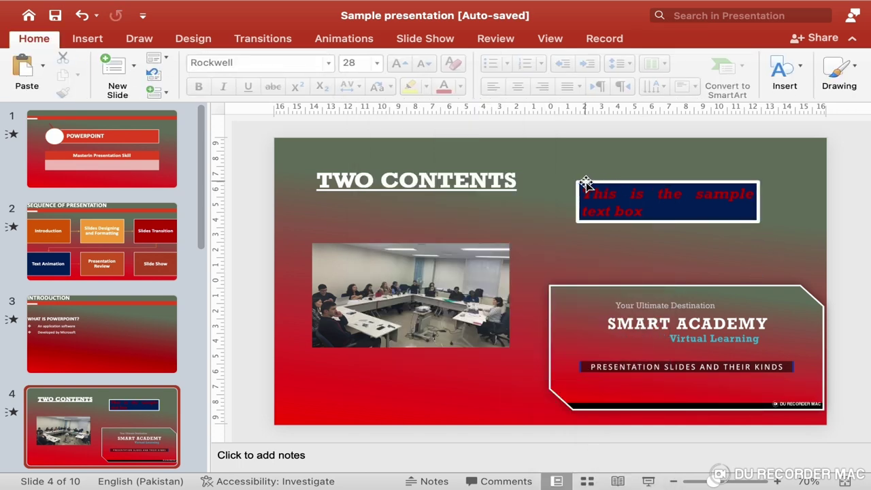
pyautogui.click(685, 220)
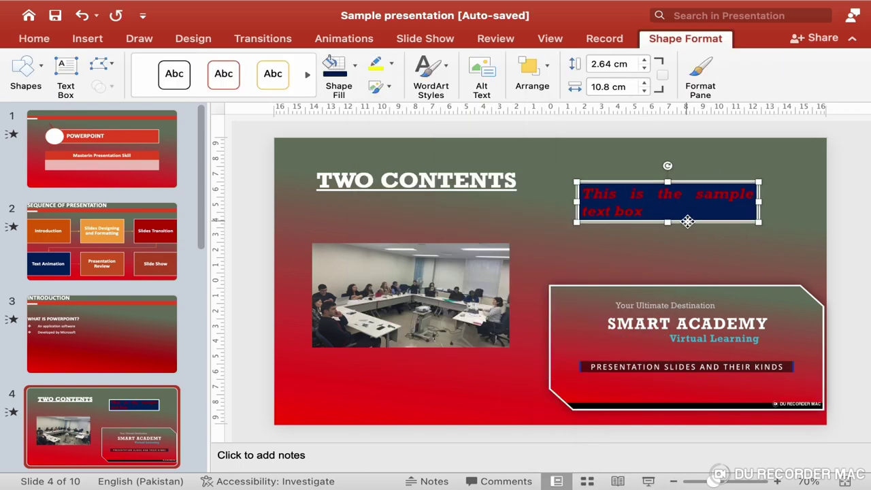
pyautogui.click(393, 65)
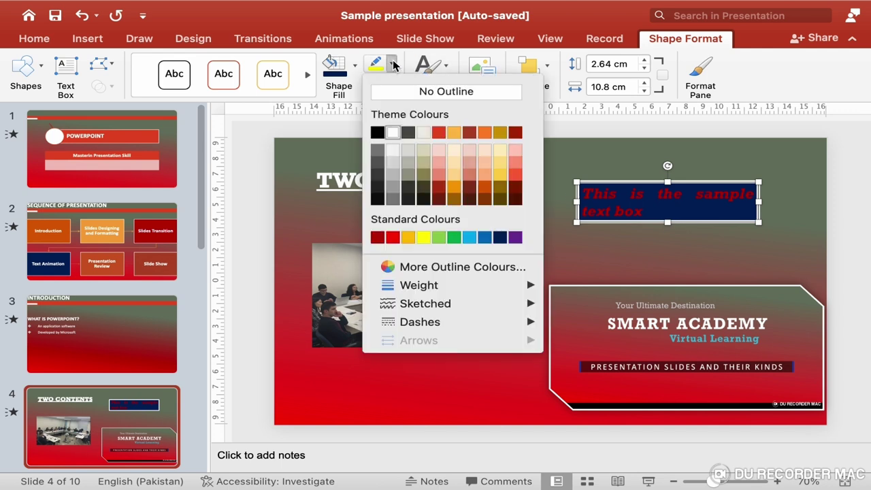
pyautogui.click(424, 237)
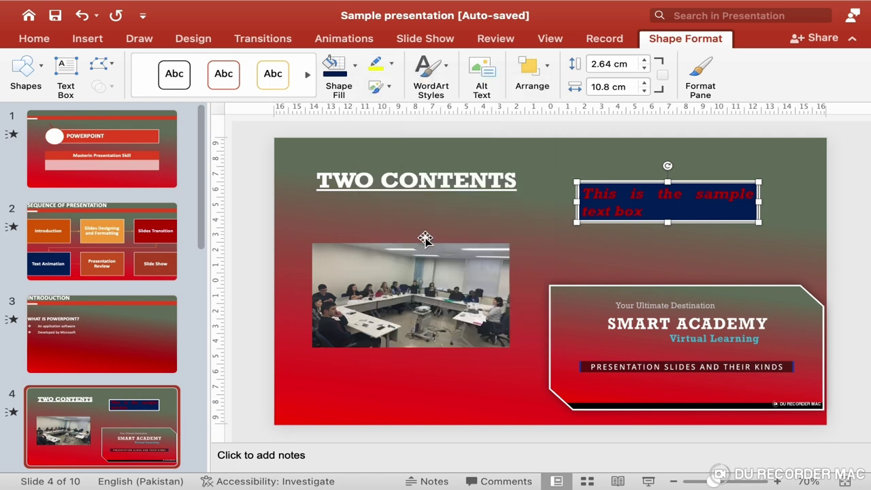
pyautogui.click(701, 267)
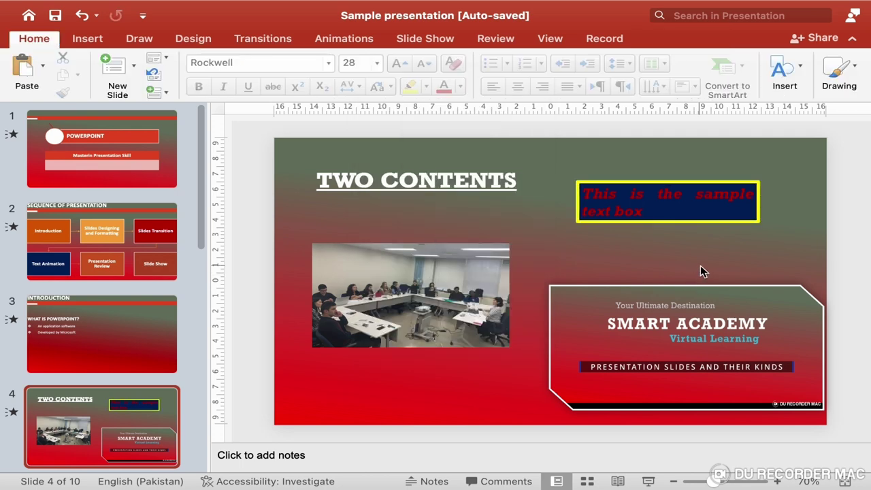
pyautogui.click(647, 216)
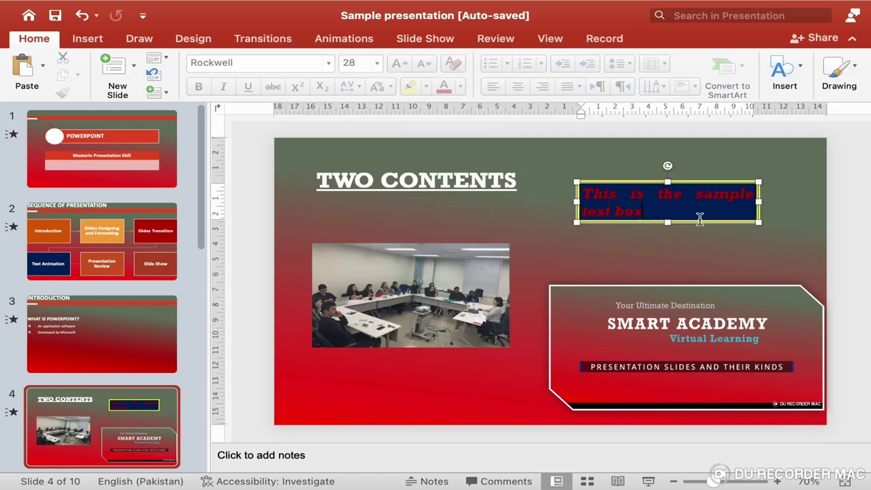
pyautogui.click(646, 221)
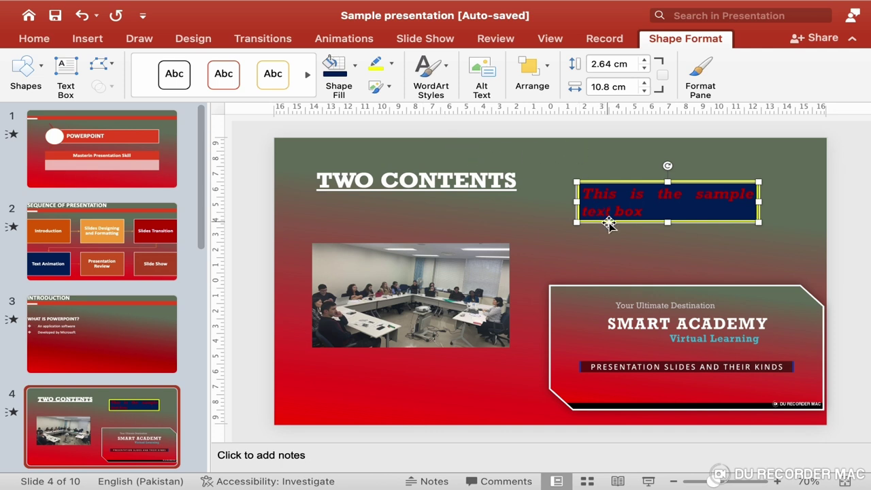
# Move the text box over the Smart Academy panel, try an off-axis 3D rotation, undo it, and delete the box
pyautogui.moveTo(608, 222); pyautogui.dragTo(559, 328)
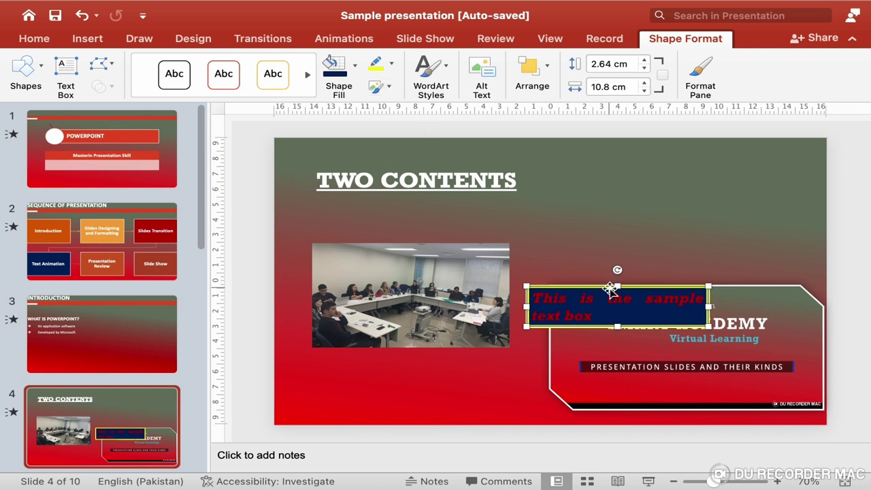
pyautogui.click(389, 89)
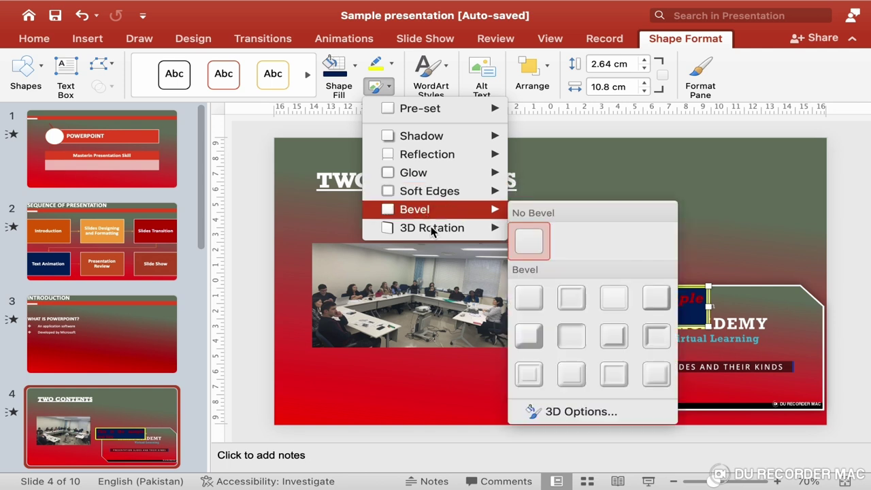
pyautogui.moveTo(432, 227)
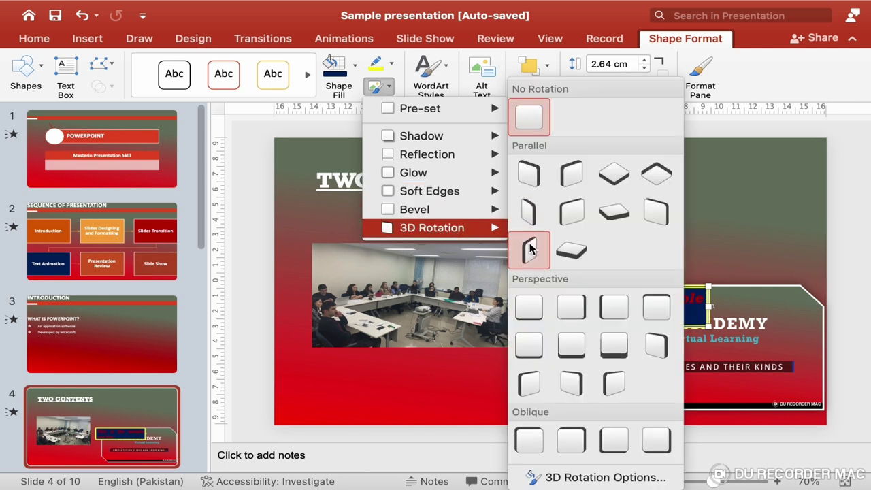
pyautogui.click(530, 250)
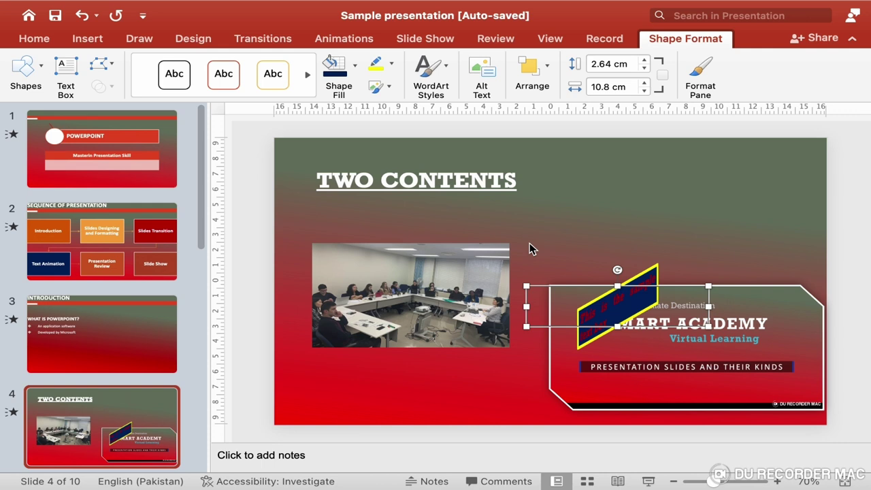
pyautogui.press('cmd+z')
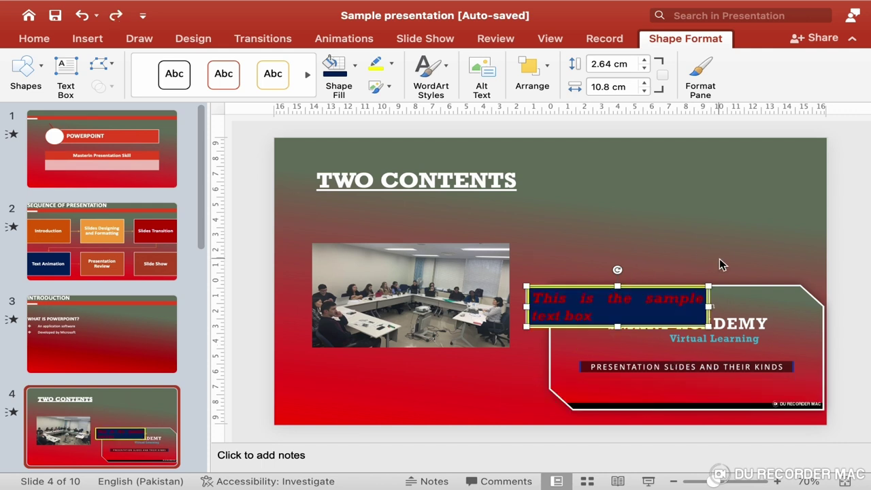
pyautogui.press('Delete')
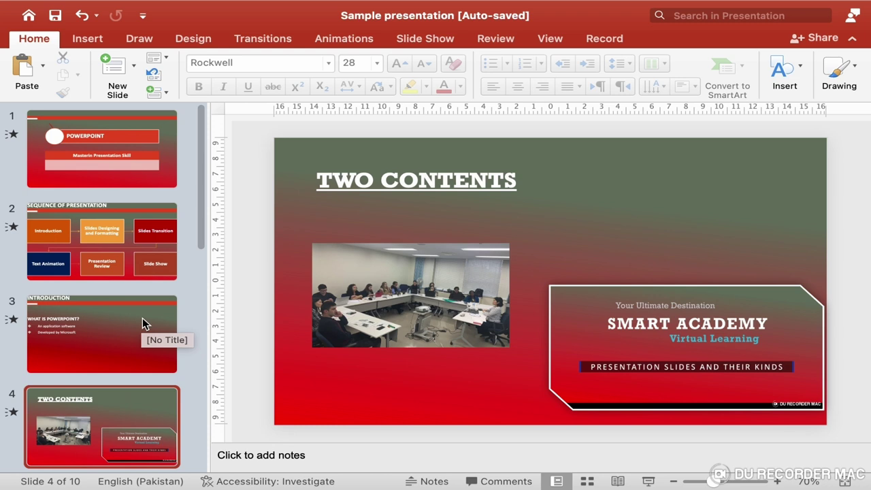
# Go to the title slide and bring up the Header and Footer dialog
pyautogui.click(145, 181)
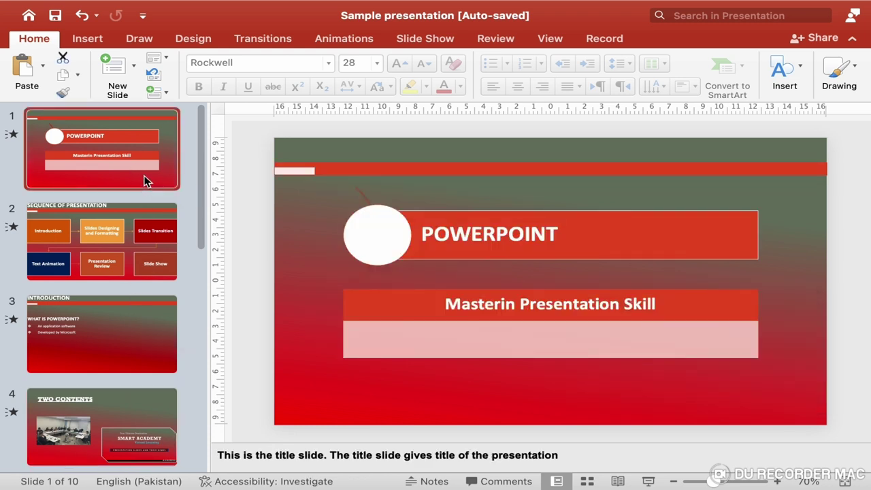
pyautogui.click(90, 41)
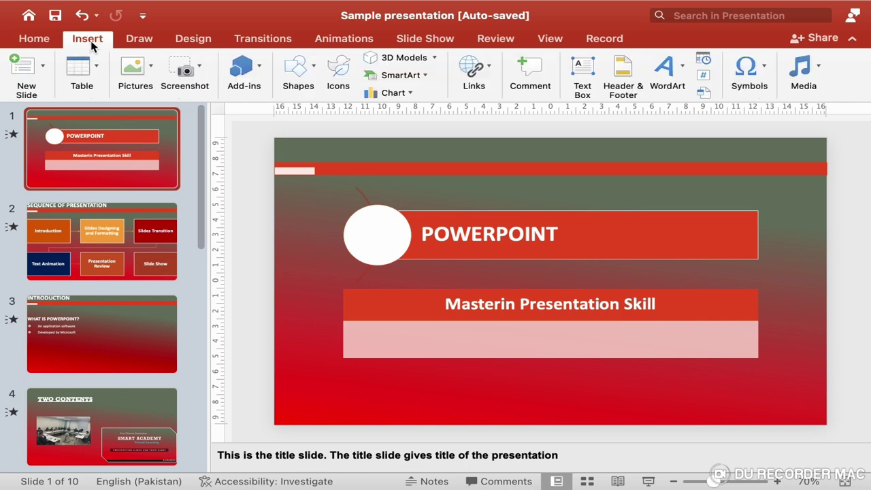
pyautogui.click(623, 82)
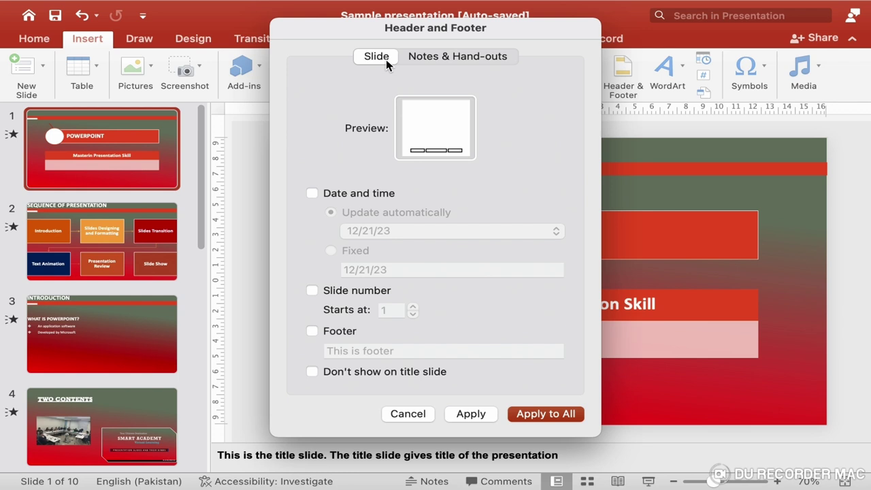
# Compare the Notes and Handouts options with the Slide options in the Header and Footer dialog
pyautogui.click(431, 63)
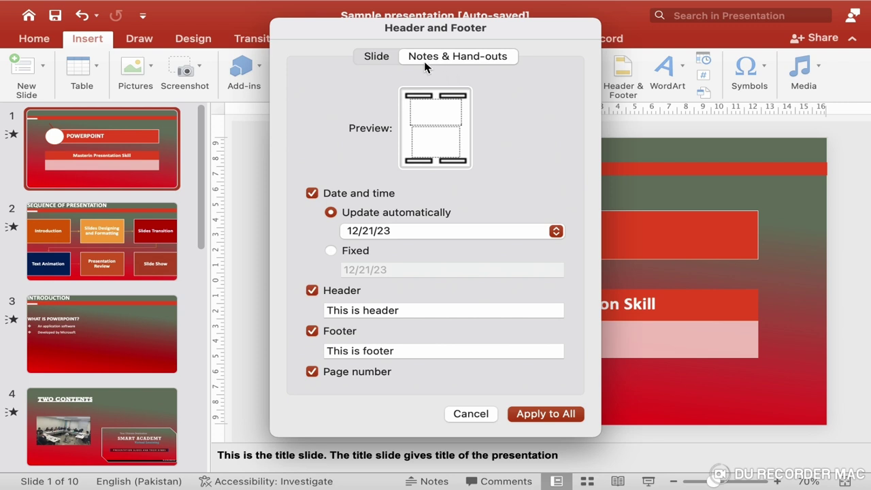
pyautogui.click(374, 60)
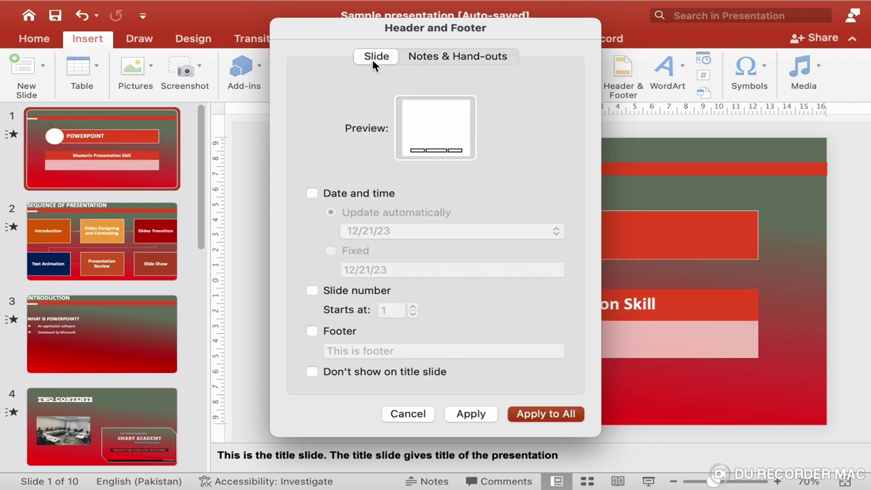
pyautogui.click(446, 58)
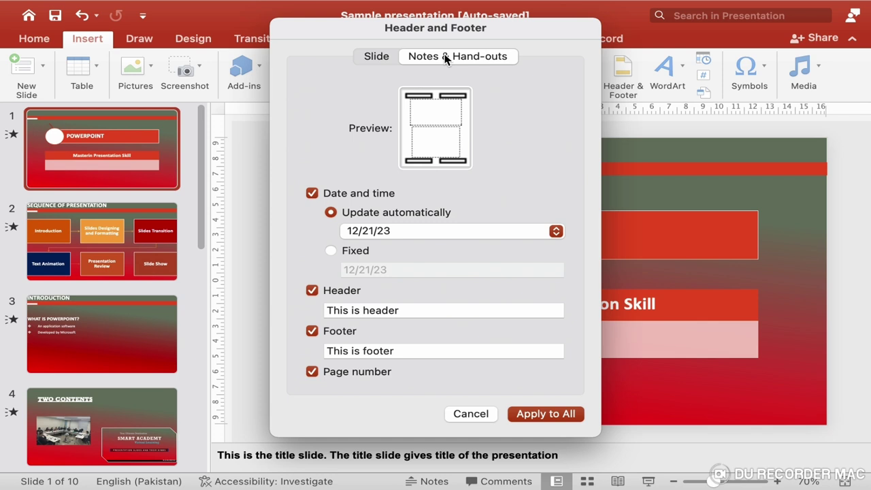
pyautogui.click(376, 58)
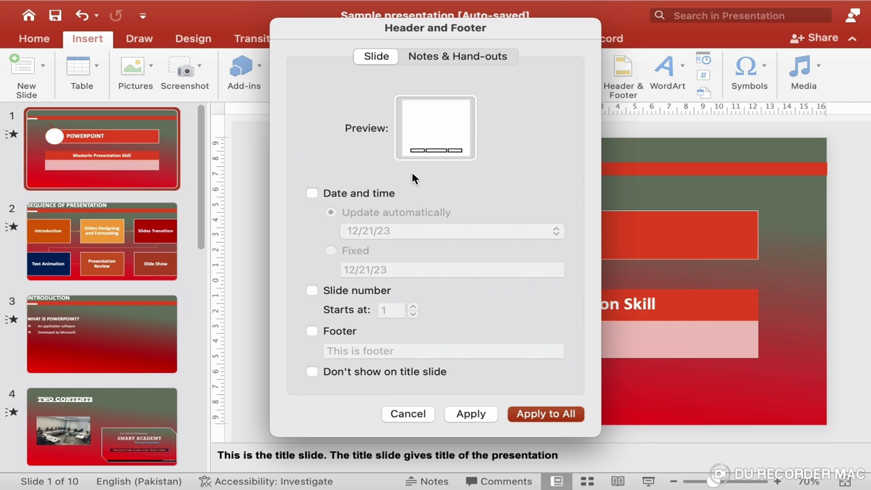
# Turn on the slide date as a fixed date, changing it to 12/17/23
pyautogui.click(312, 195)
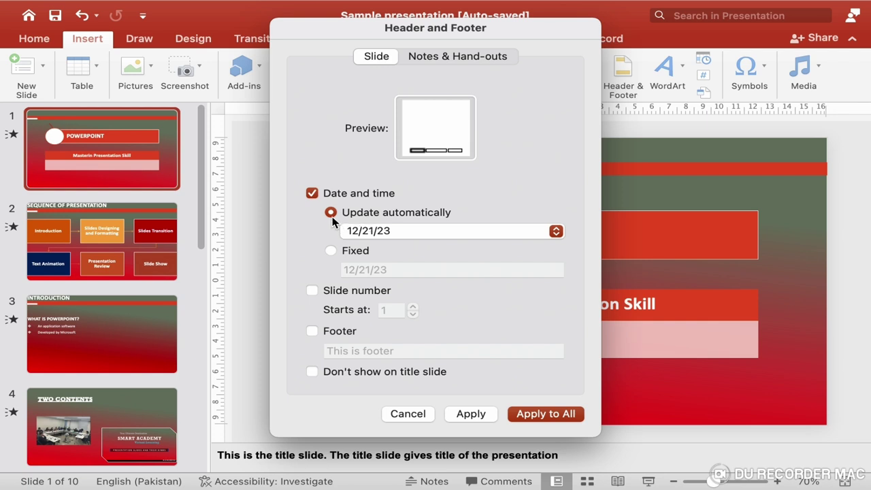
pyautogui.click(333, 254)
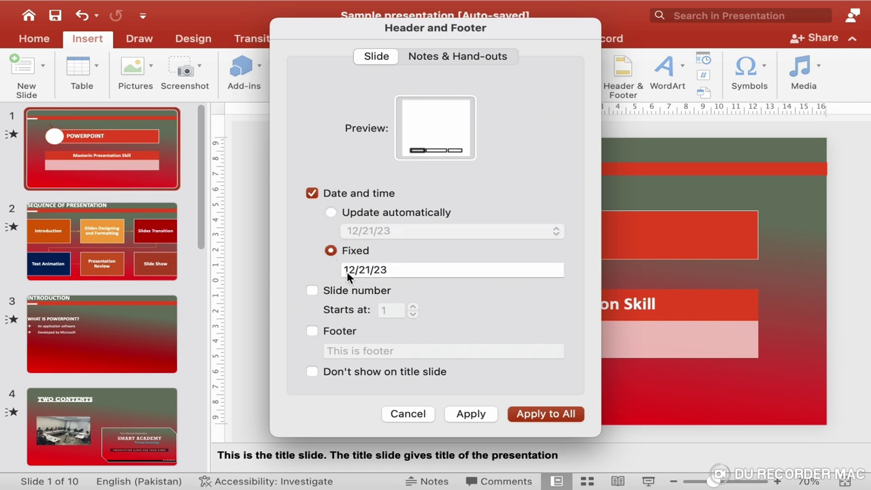
pyautogui.click(360, 271)
pyautogui.moveTo(360, 271); pyautogui.dragTo(373, 274)
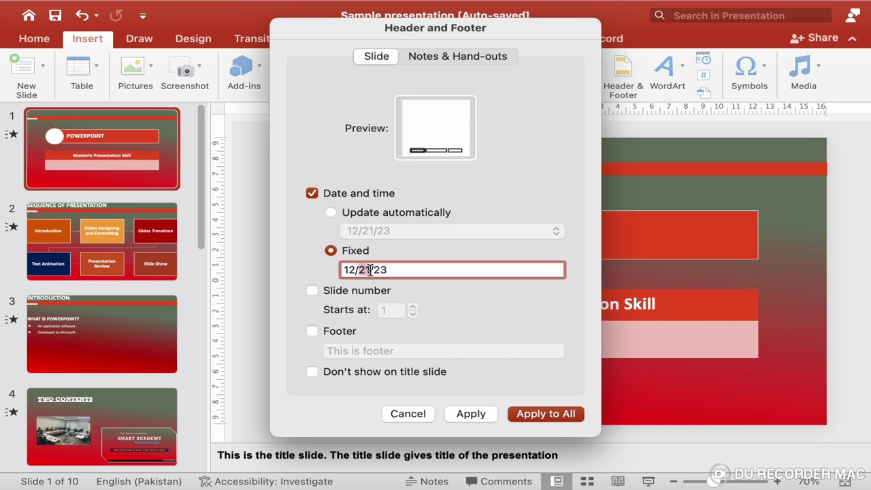
pyautogui.write('17')
# Make the date update automatically, turn on slide numbers starting at 1, and tick Footer
pyautogui.click(330, 213)
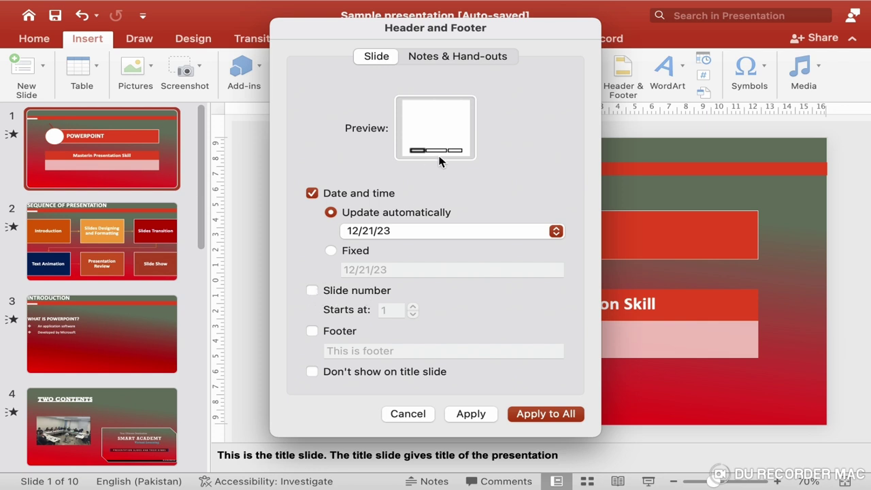
pyautogui.click(313, 291)
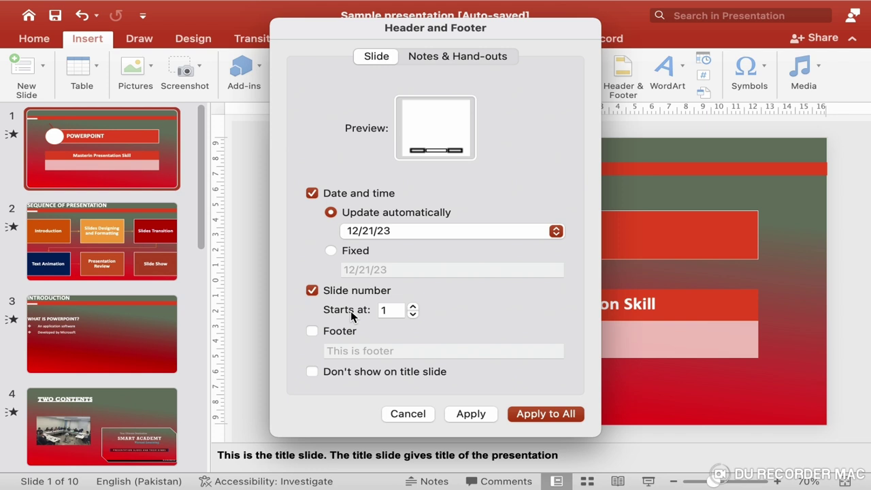
pyautogui.click(412, 307)
pyautogui.click(412, 307)
pyautogui.click(412, 307)
pyautogui.click(413, 315)
pyautogui.click(413, 315)
pyautogui.click(414, 314)
pyautogui.click(413, 307)
pyautogui.click(412, 307)
pyautogui.click(412, 307)
pyautogui.click(413, 314)
pyautogui.click(414, 315)
pyautogui.click(414, 315)
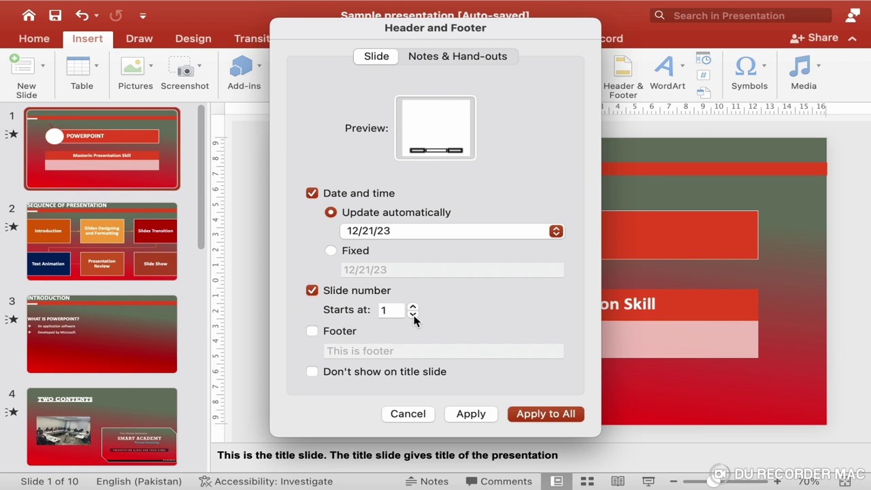
pyautogui.click(313, 331)
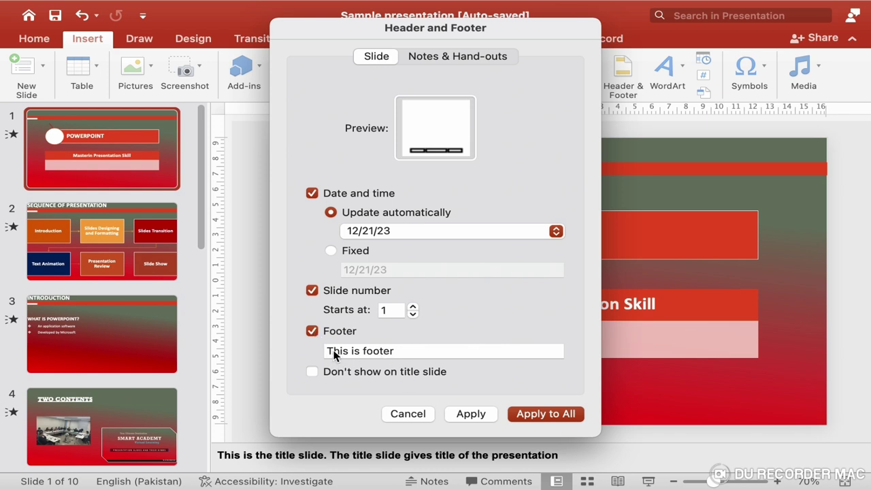
# Change the footer to 'This is the sample footer' and apply it to all slides
pyautogui.moveTo(328, 350); pyautogui.dragTo(350, 351)
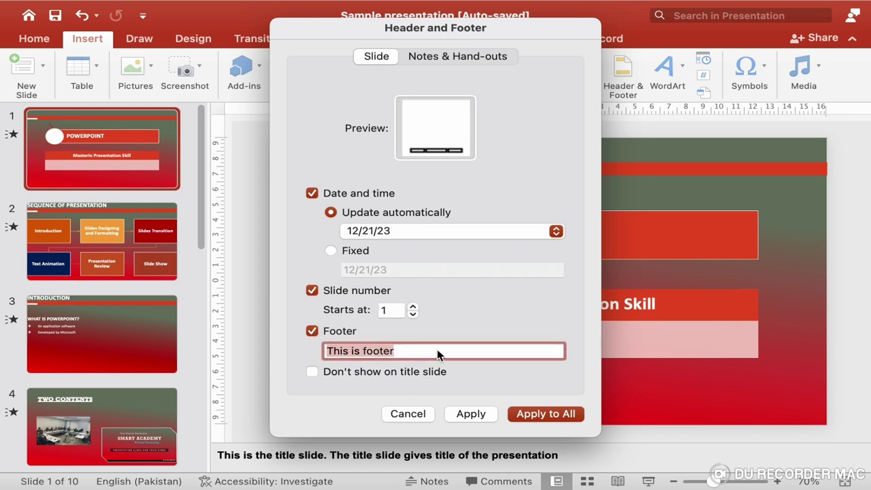
pyautogui.write('T')
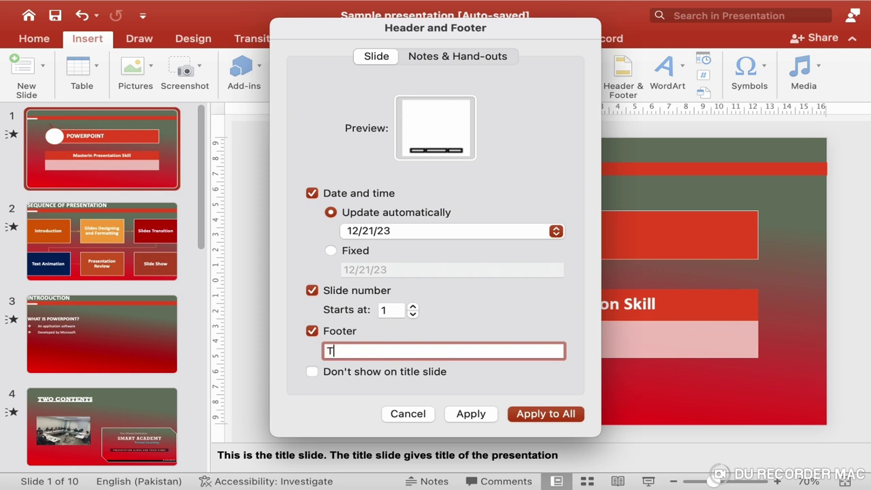
pyautogui.write('his is the s')
pyautogui.write('ample footer')
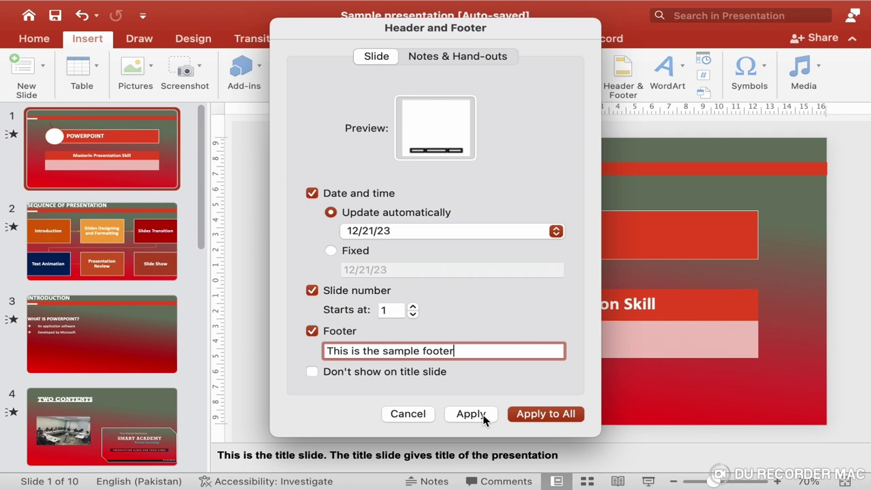
pyautogui.click(528, 415)
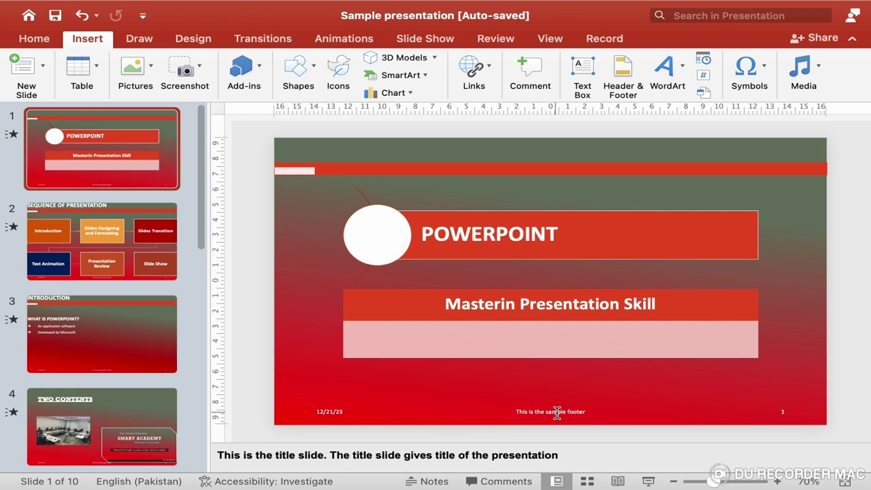
pyautogui.click(557, 412)
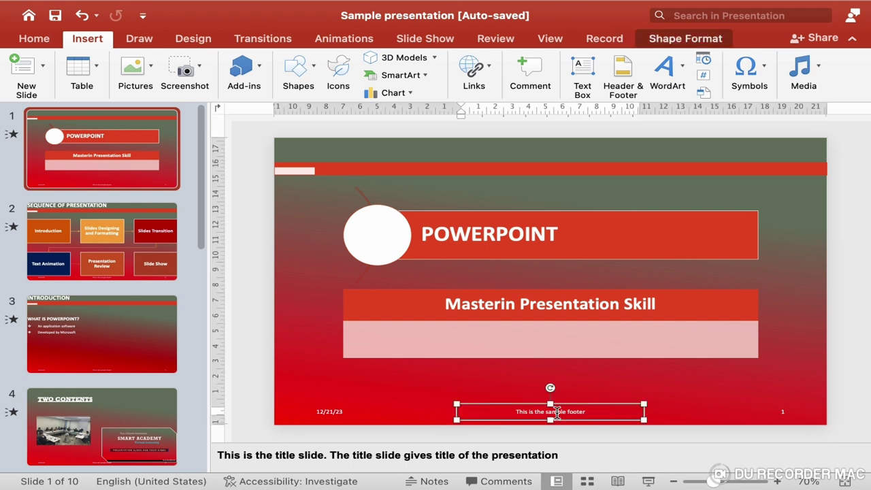
pyautogui.hotkey('ctrl', 'a')
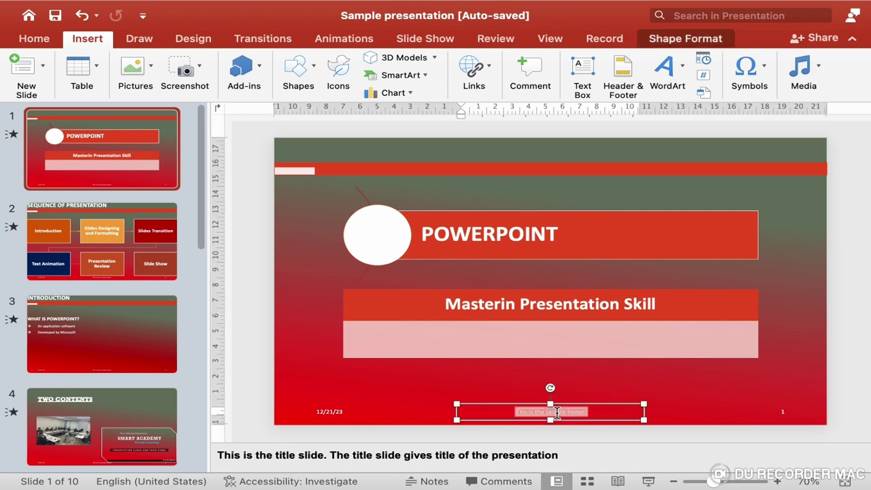
pyautogui.click(35, 39)
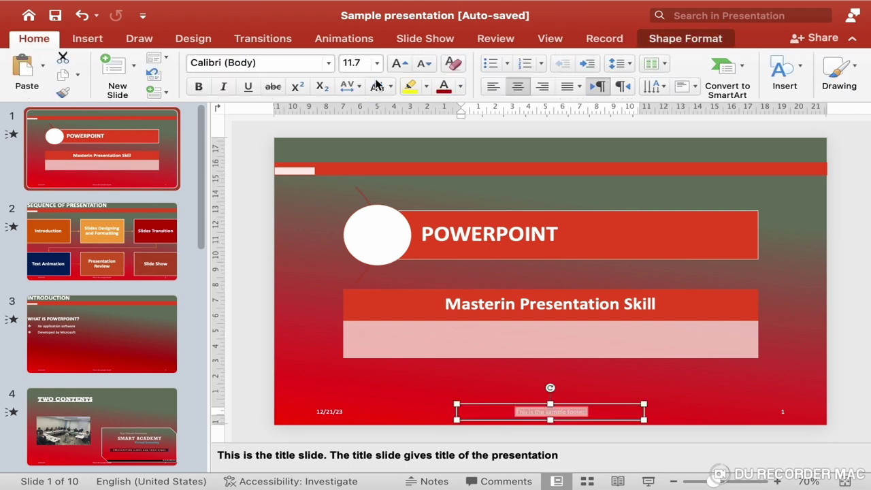
pyautogui.click(377, 62)
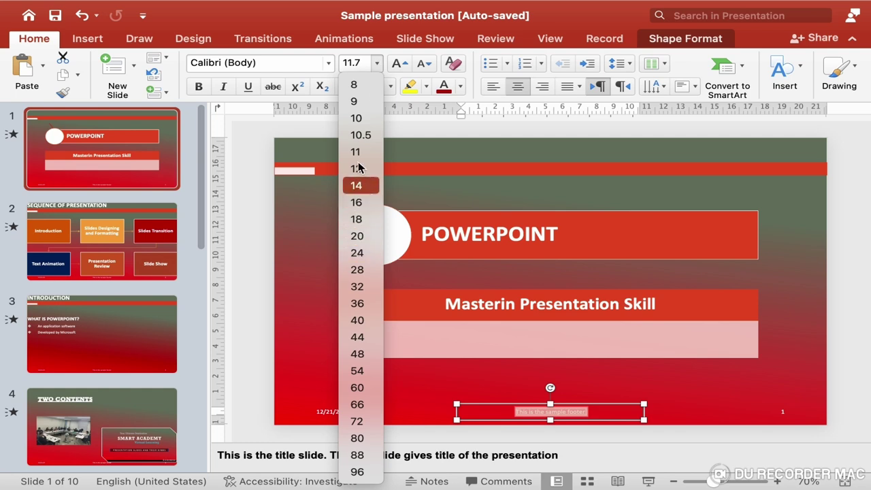
pyautogui.click(213, 267)
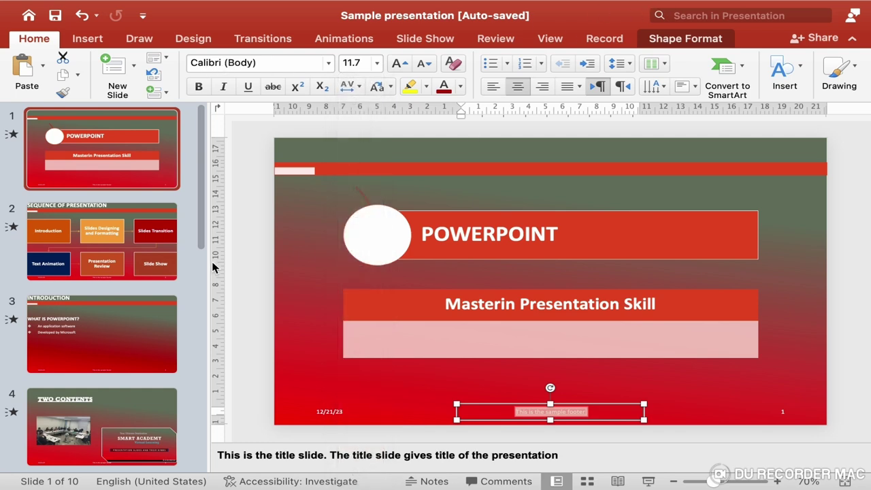
pyautogui.click(322, 364)
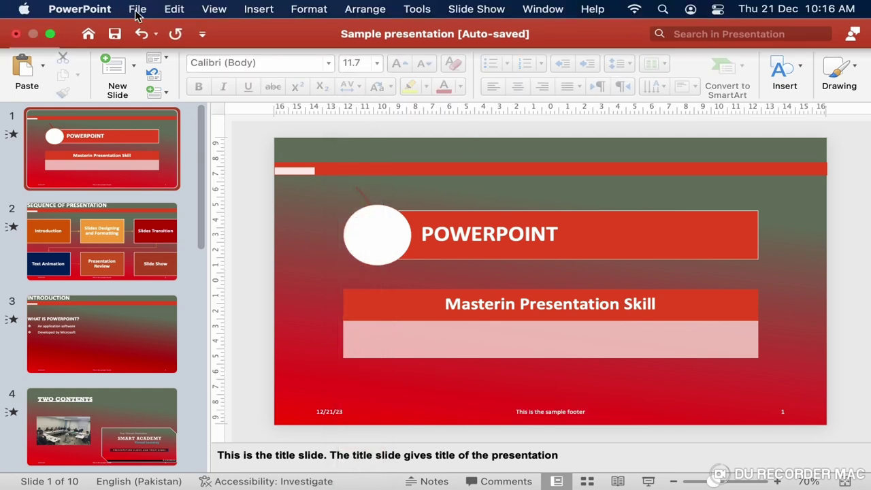
# Preview slides 1 to 3 in the full-slides print layout, then close the preview
pyautogui.click(137, 11)
pyautogui.click(171, 353)
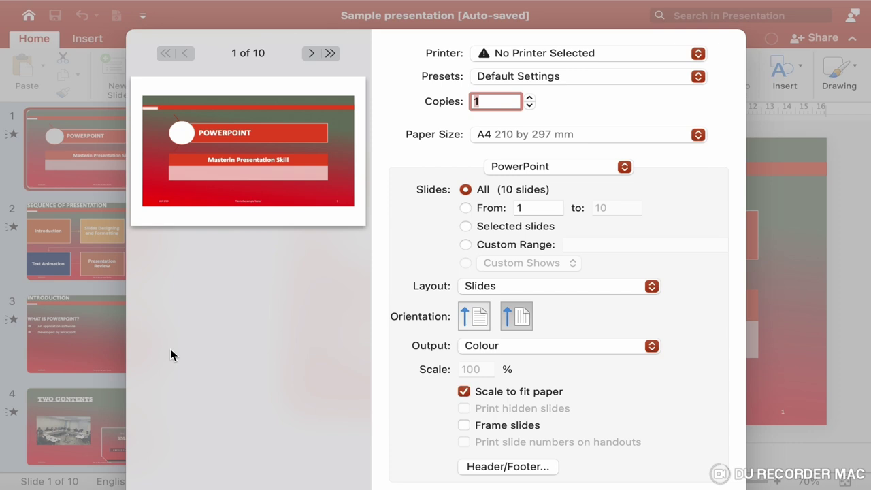
pyautogui.click(513, 292)
pyautogui.click(501, 292)
pyautogui.click(310, 53)
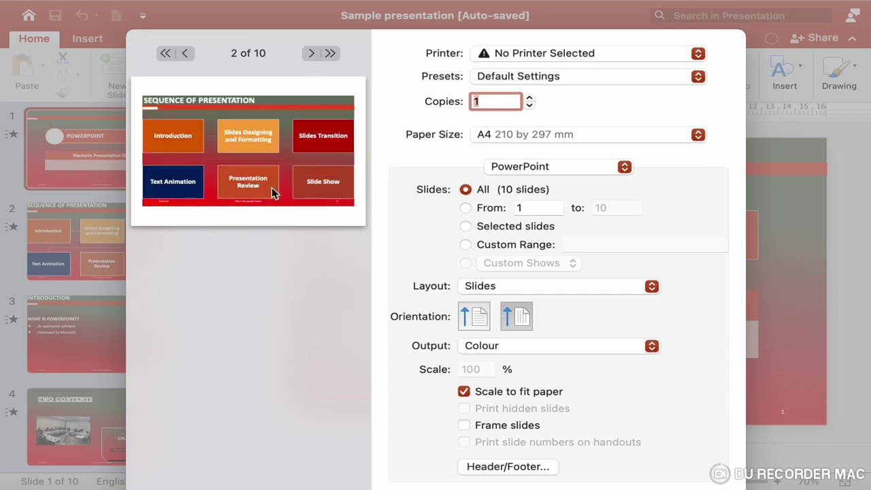
pyautogui.click(311, 54)
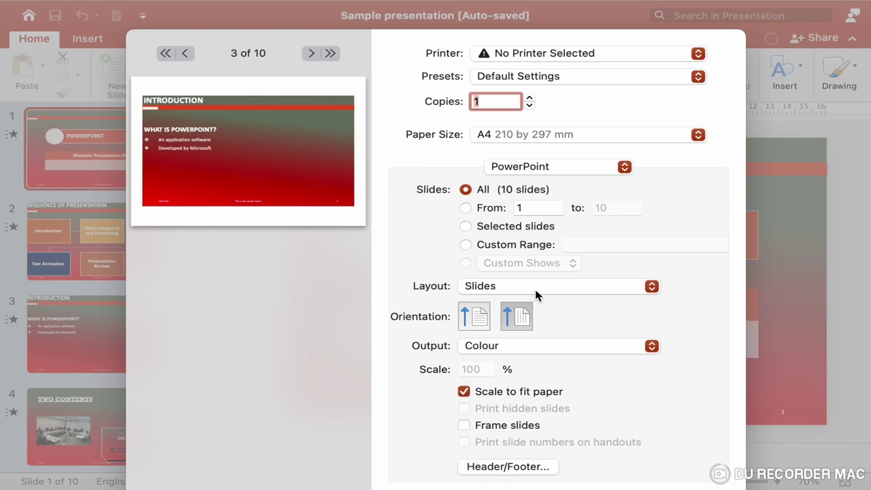
pyautogui.press('Escape')
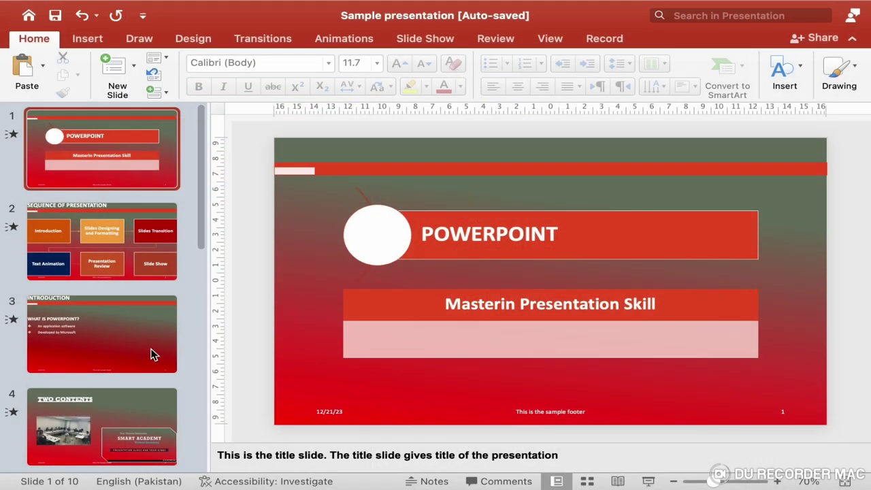
pyautogui.click(153, 354)
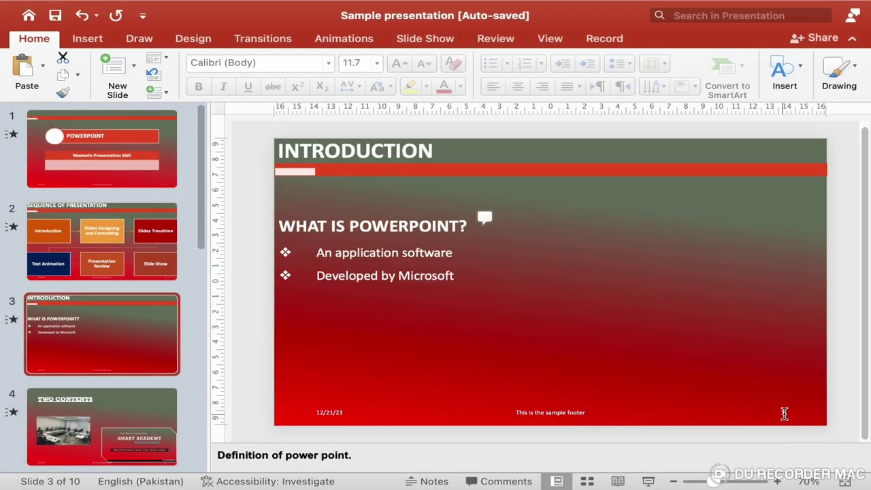
pyautogui.scroll(2, 784, 414)
pyautogui.scroll(1, 785, 413)
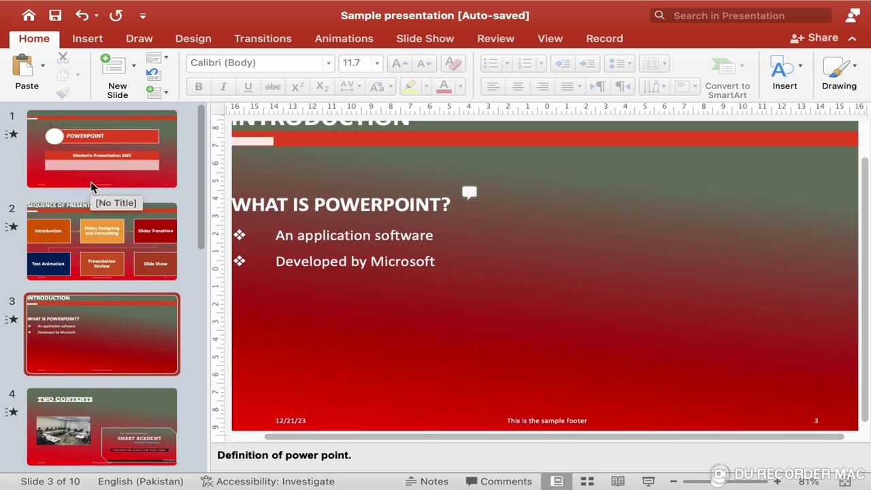
pyautogui.click(92, 188)
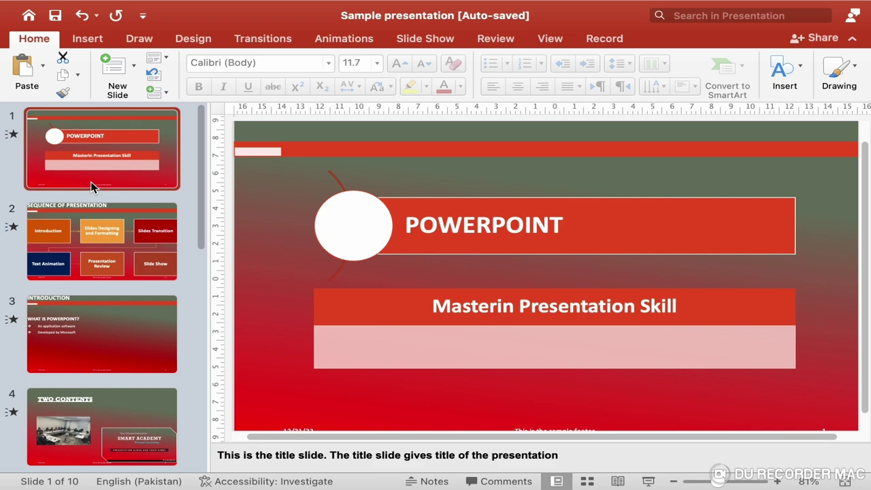
pyautogui.click(100, 39)
# In Header & Footer, untick Date and time, Slide number and Footer for slides
pyautogui.click(621, 88)
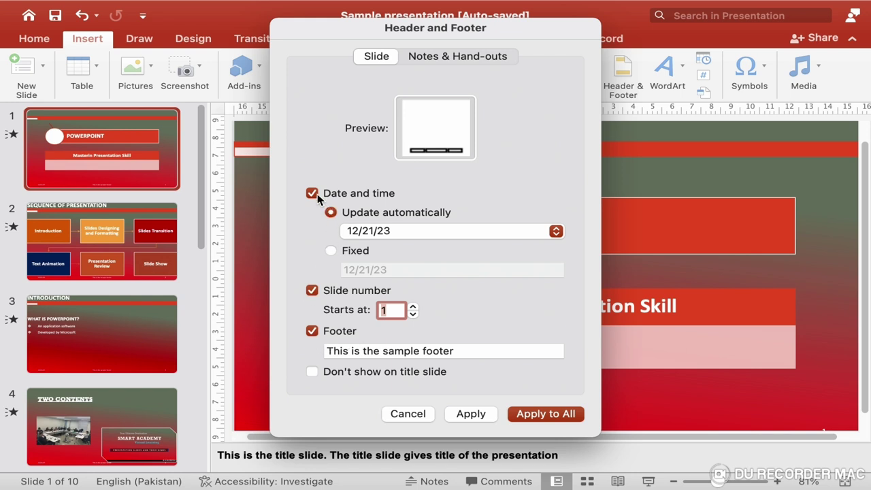
pyautogui.click(312, 193)
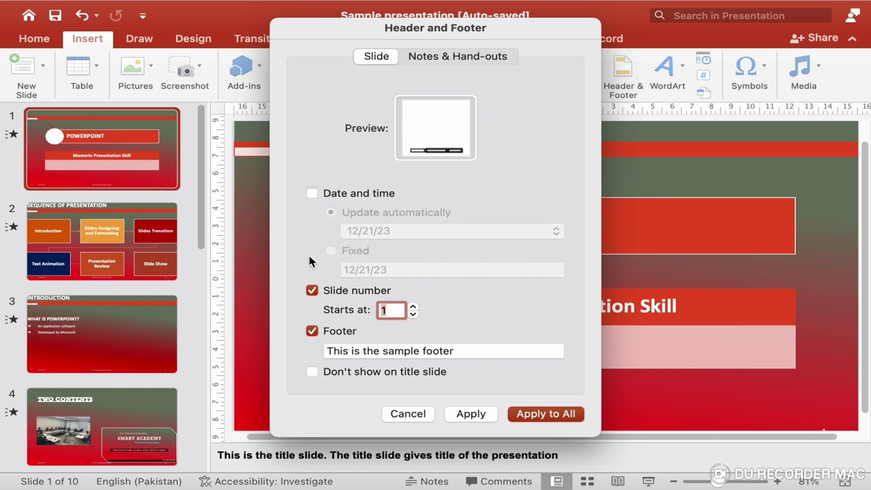
pyautogui.click(312, 290)
pyautogui.click(312, 332)
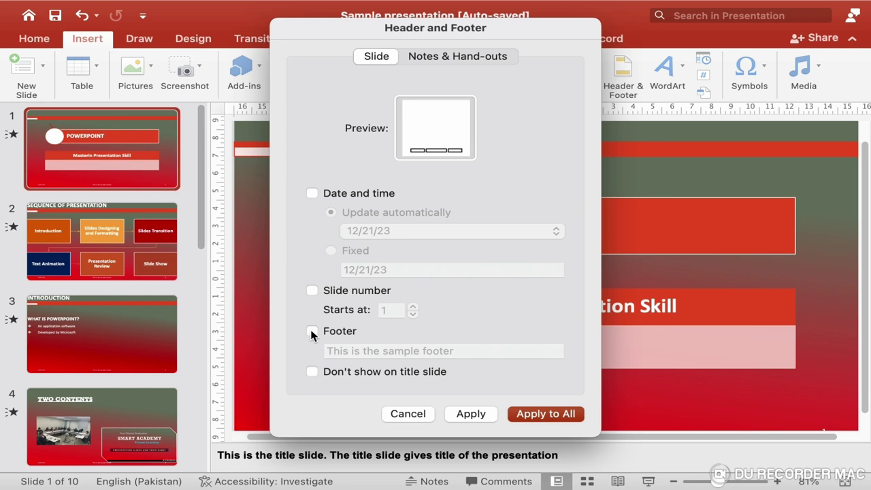
# For notes and handouts, keep the date on and set the header to 'This is the sample header'
pyautogui.click(450, 60)
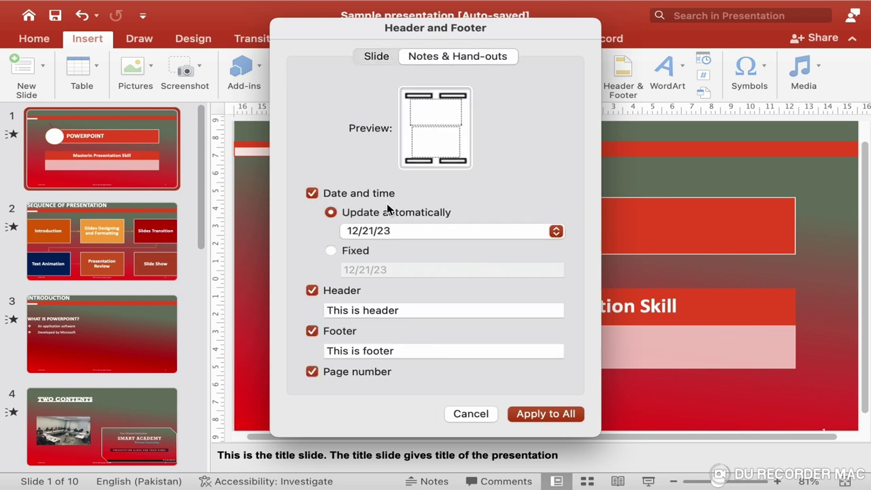
pyautogui.click(312, 193)
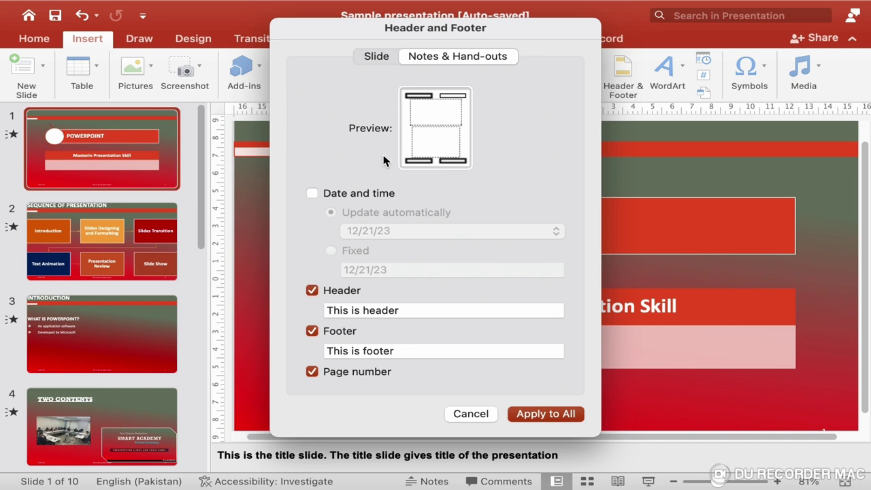
pyautogui.click(312, 194)
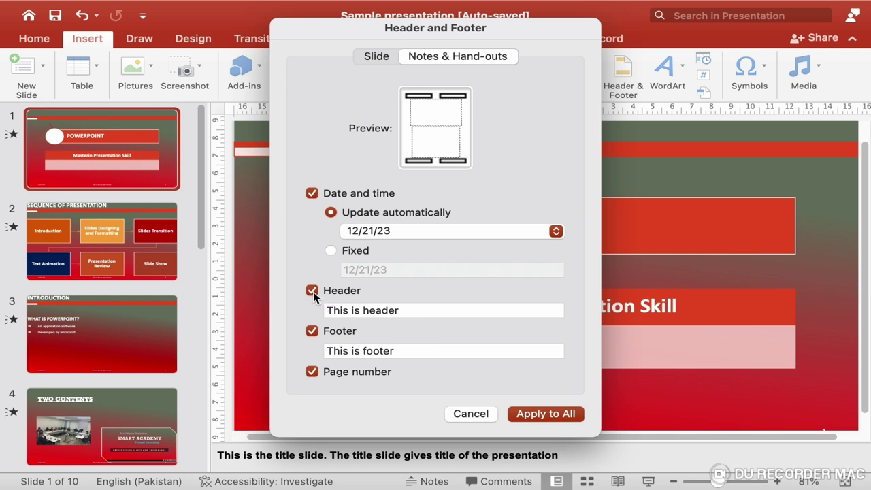
pyautogui.click(312, 292)
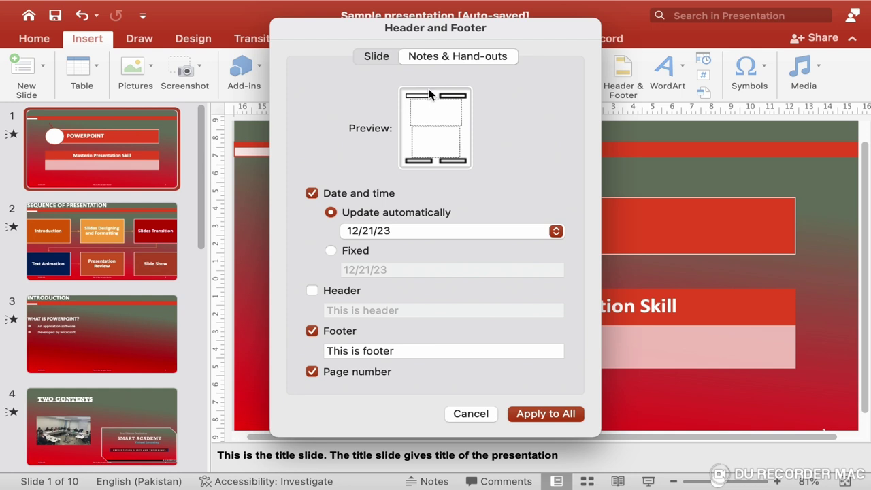
pyautogui.click(313, 291)
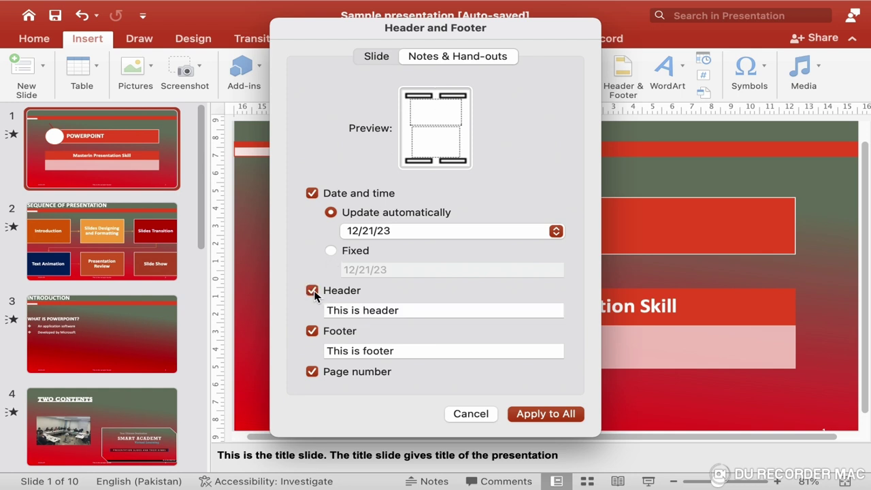
pyautogui.tripleClick(378, 315)
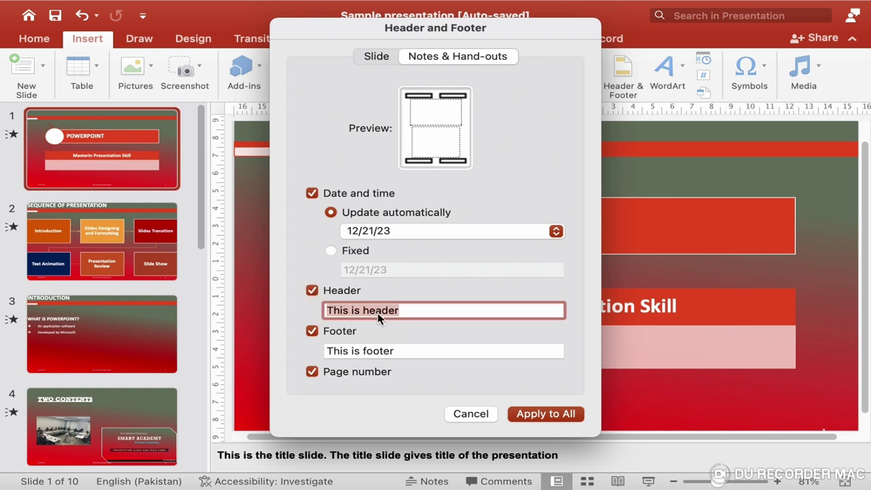
pyautogui.write('This is the')
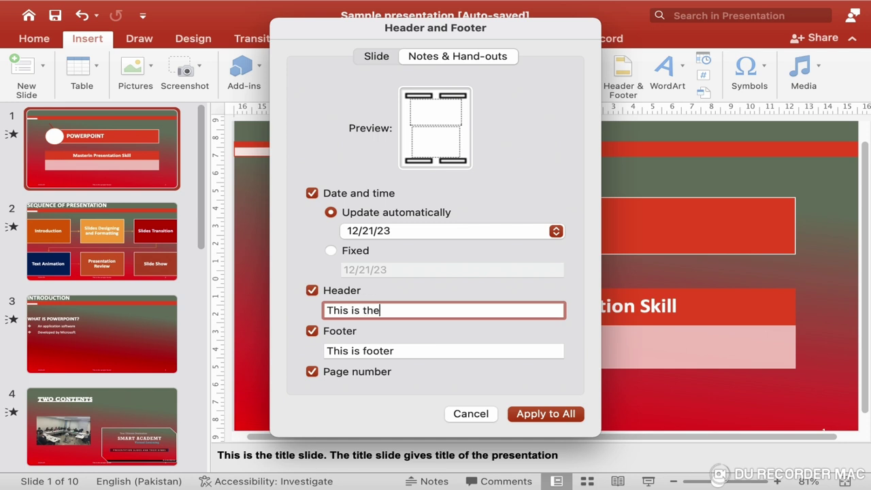
pyautogui.write(' sample header')
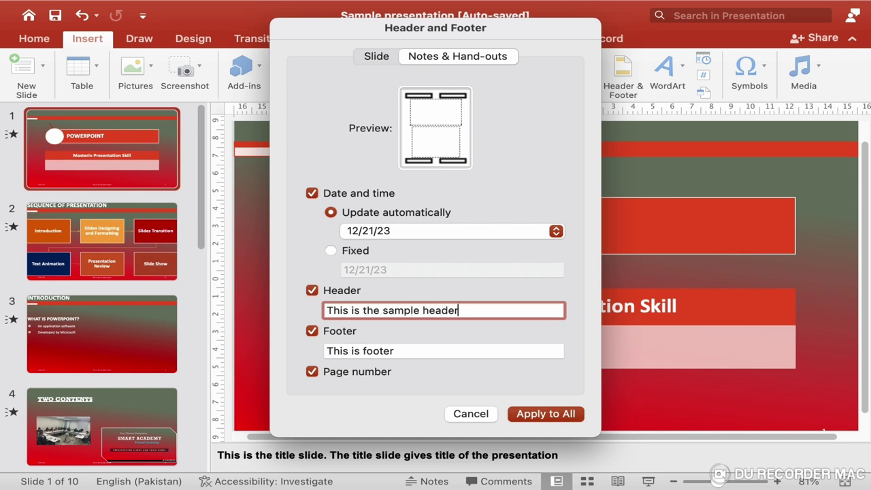
# Set the handout footer to 'This is the sample footer', keep page numbers on, and apply to all
pyautogui.click(315, 333)
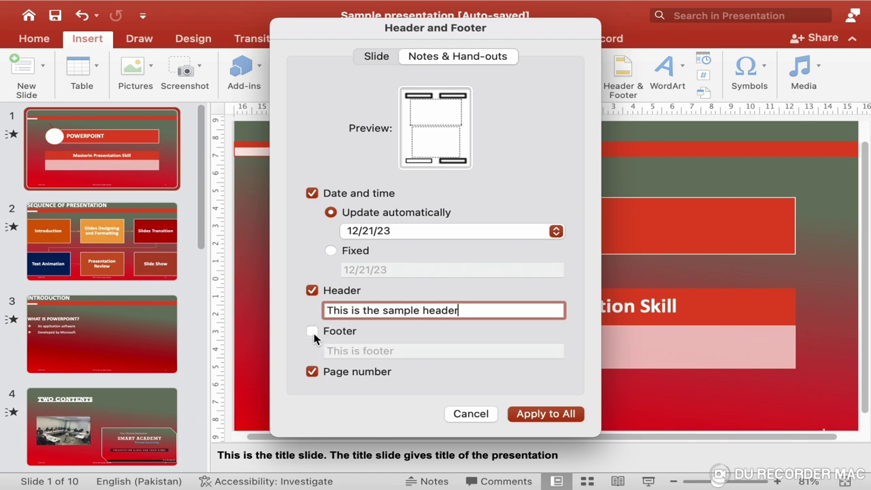
pyautogui.click(312, 332)
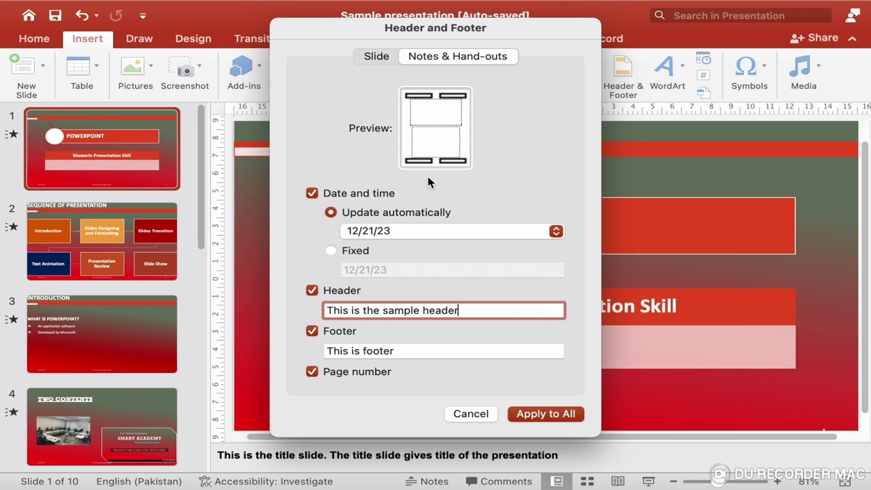
pyautogui.tripleClick(360, 353)
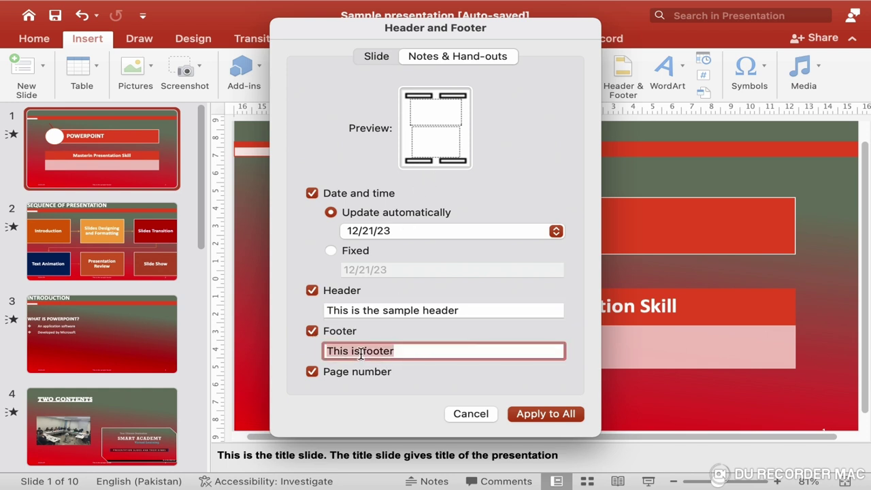
pyautogui.write('This i')
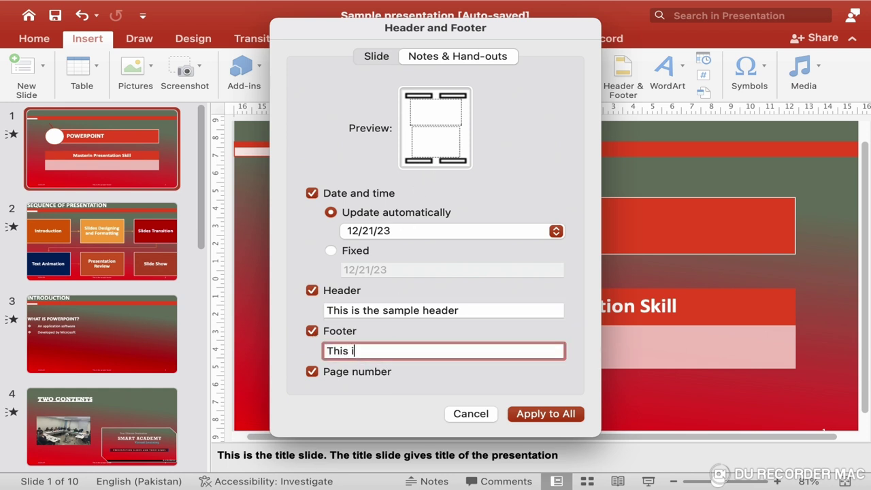
pyautogui.write('s the sample')
pyautogui.write(' footer')
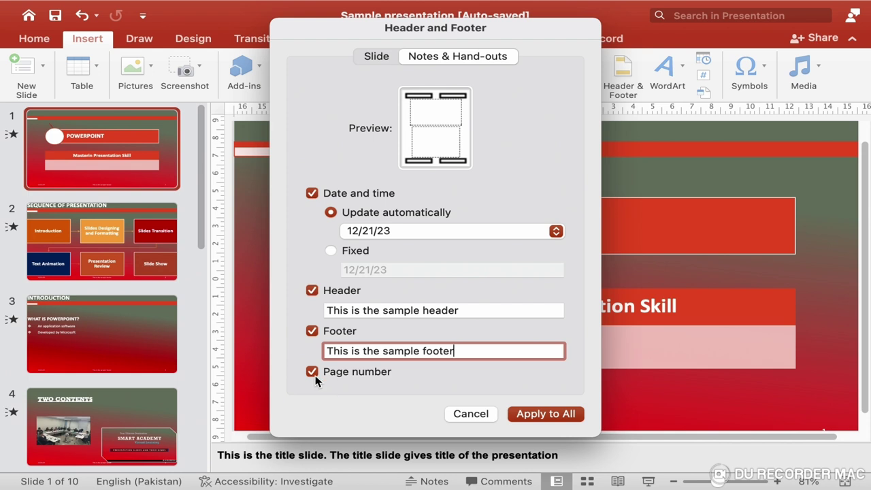
pyautogui.click(312, 372)
pyautogui.click(312, 372)
pyautogui.click(564, 418)
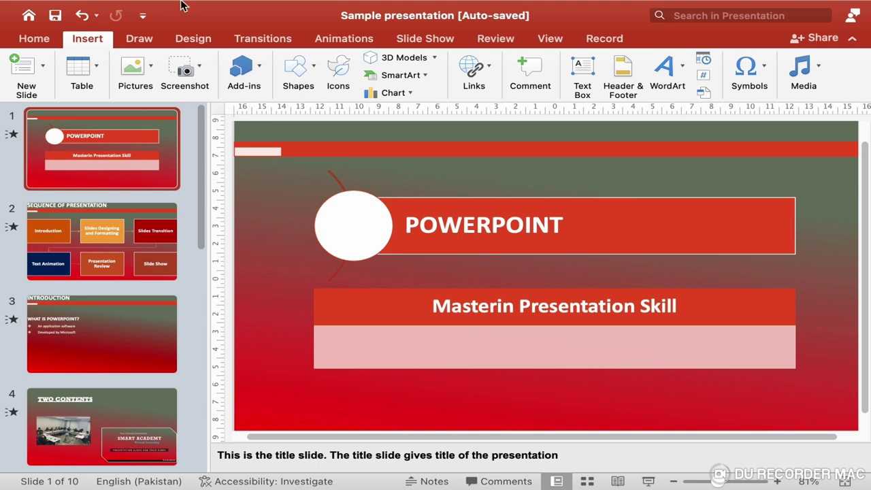
pyautogui.moveTo(181, 6)
pyautogui.click(133, 9)
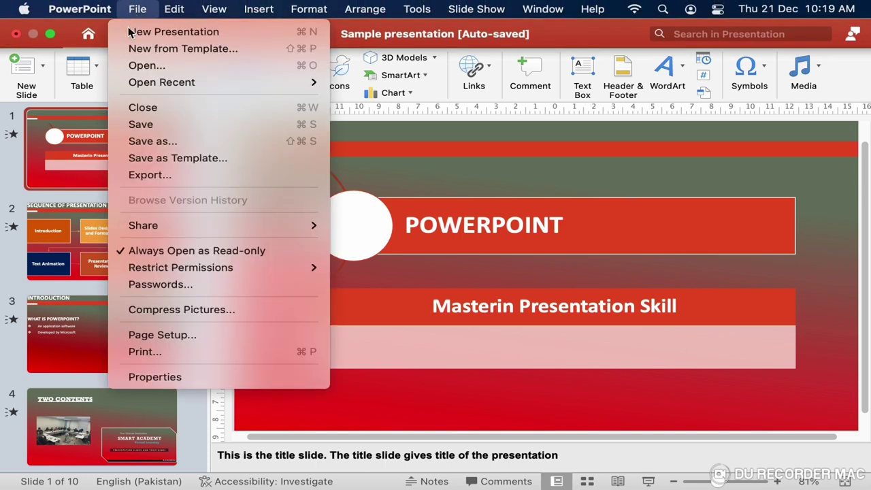
pyautogui.click(166, 354)
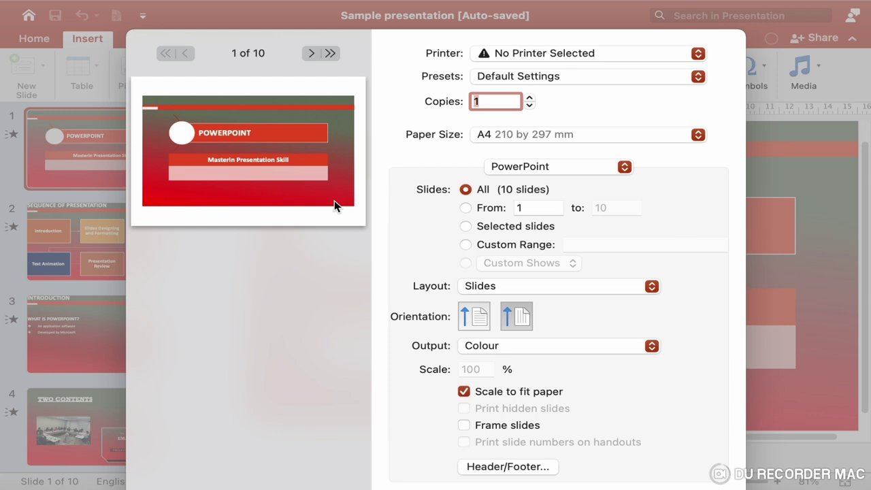
pyautogui.click(513, 292)
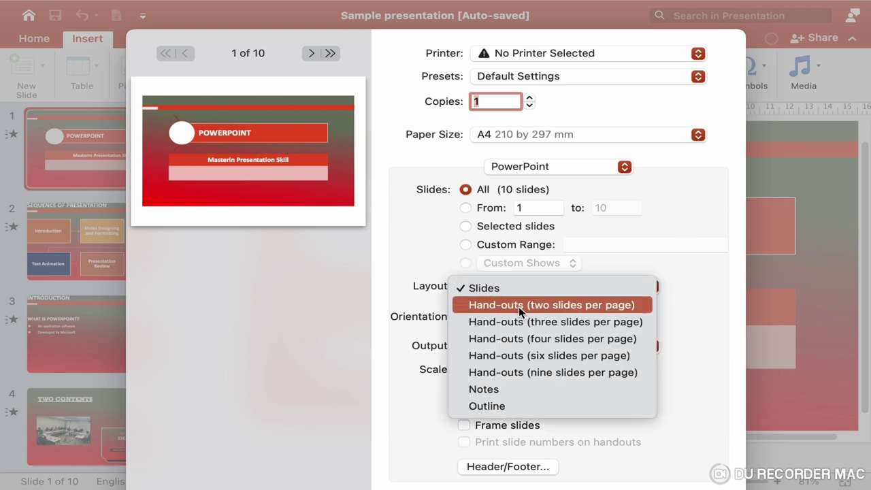
pyautogui.click(519, 306)
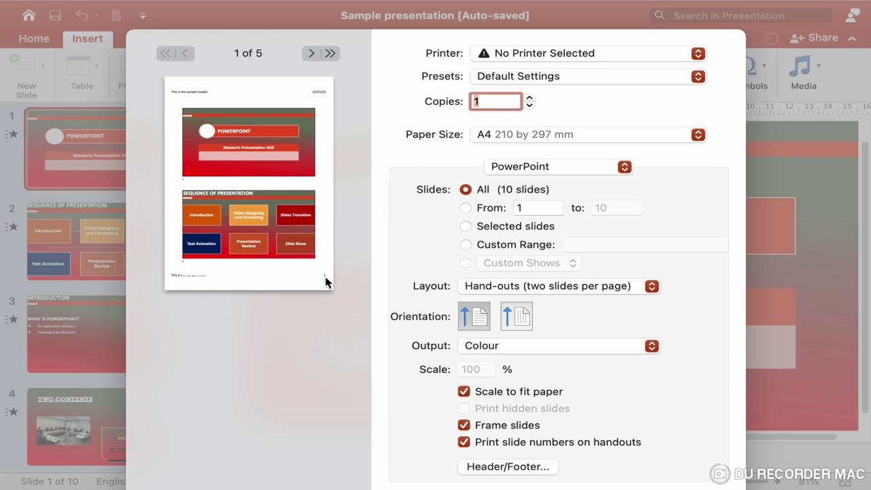
pyautogui.press('Escape')
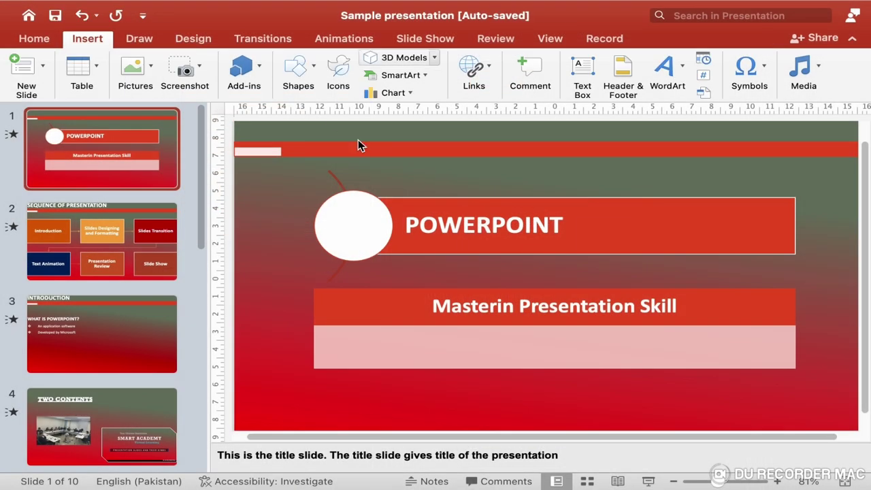